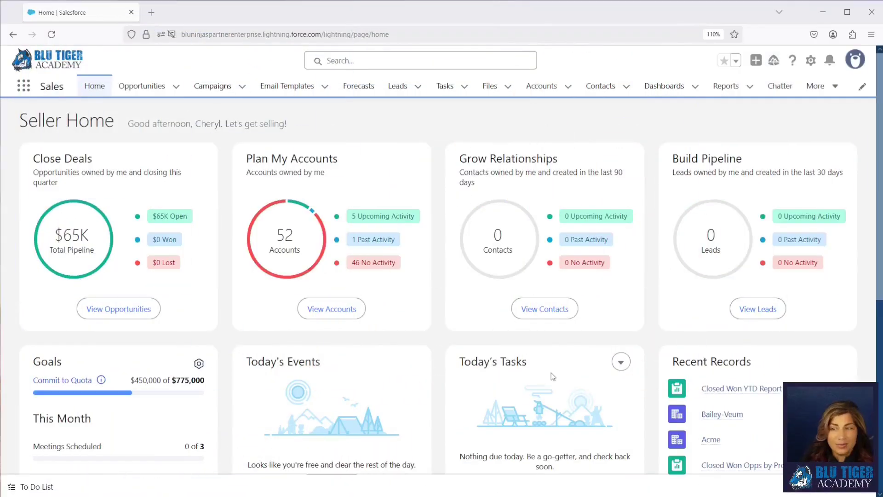
Start a new report based on the standard Opportunities report type
left_click(723, 86)
left_click(40, 260)
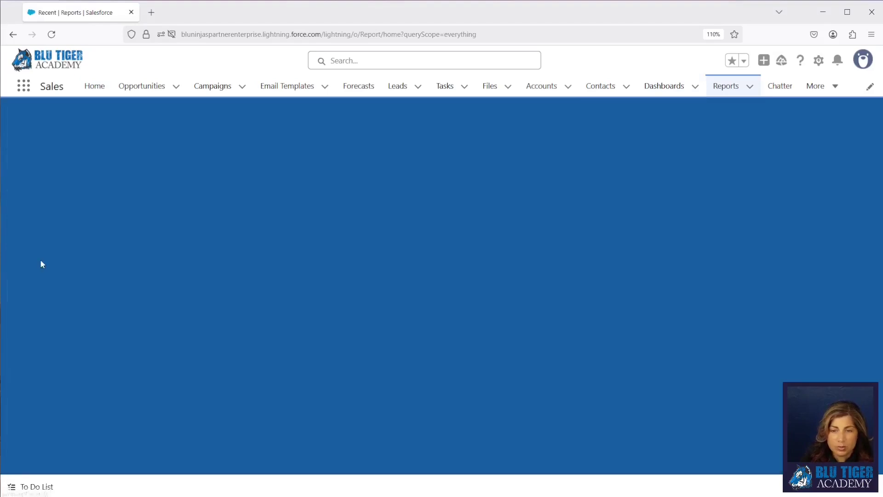
left_click(748, 128)
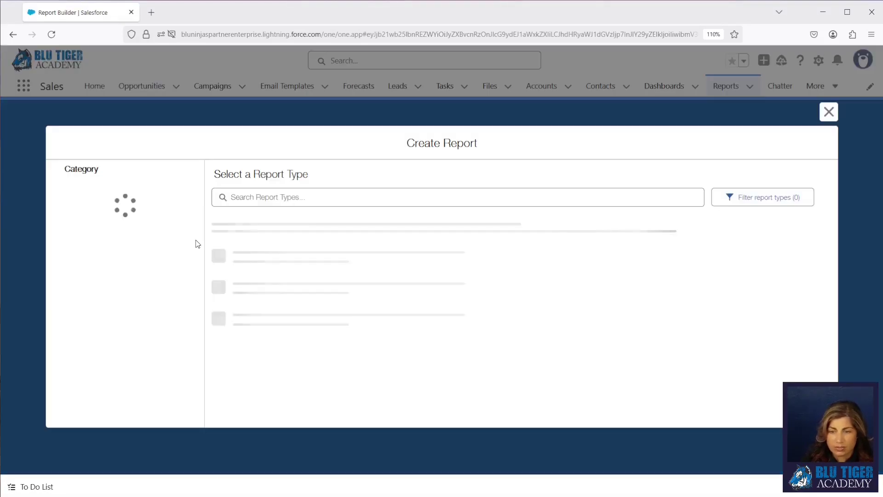
left_click(78, 207)
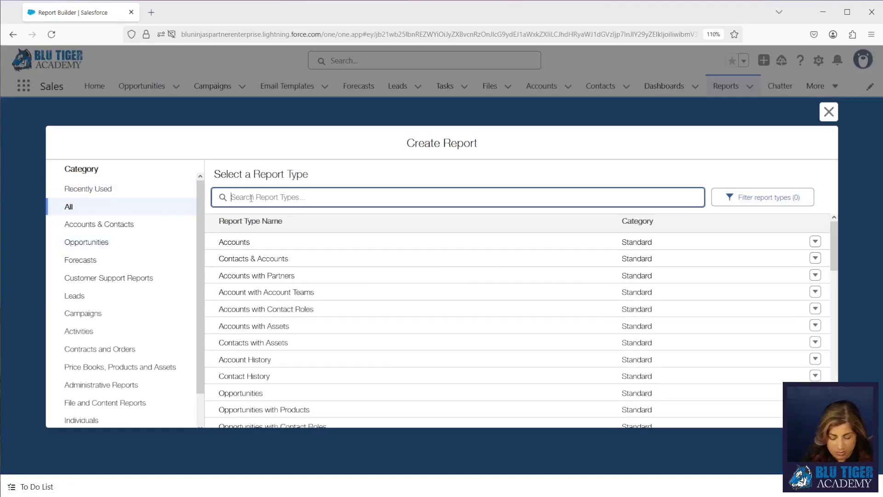
type("oppo")
left_click(253, 263)
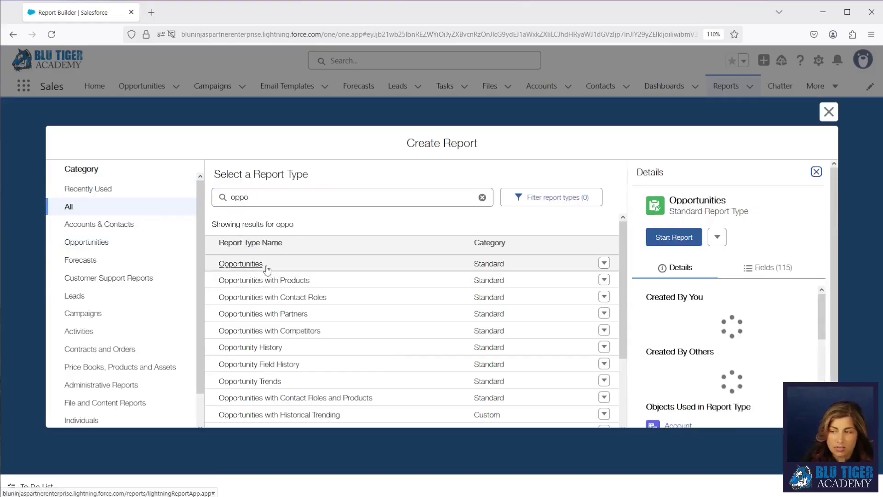
left_click(673, 238)
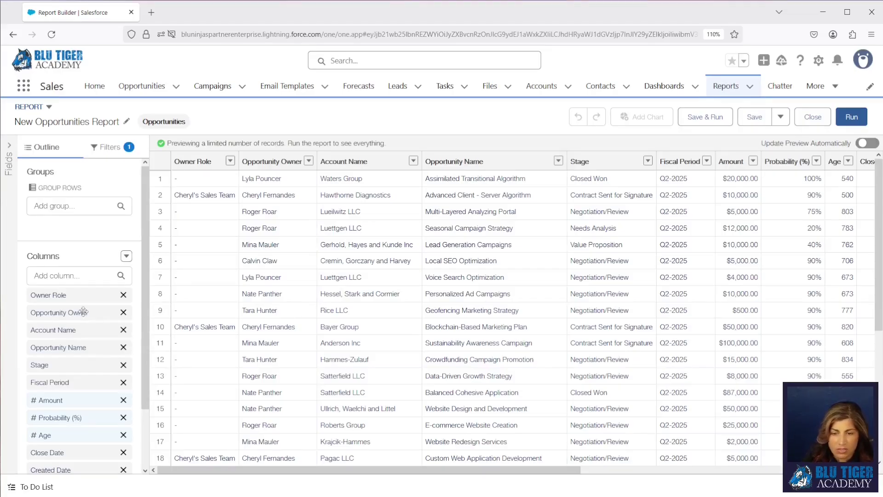
Remove the Owner Role, Fiscal Period and Probability (%) columns and every column listed after Close Date
left_click(123, 295)
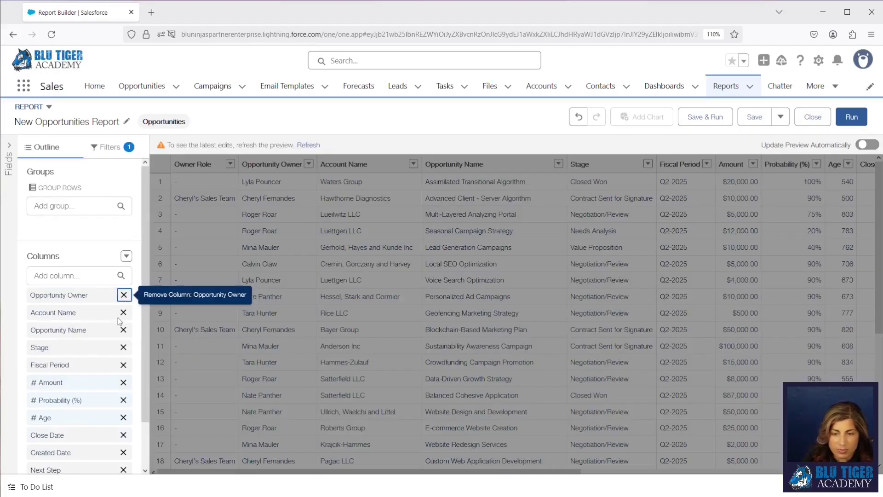
left_click(124, 365)
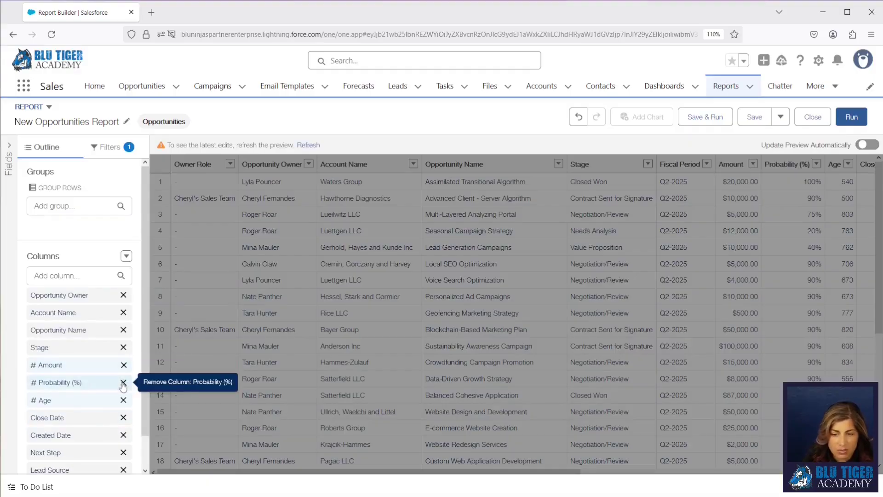
left_click(123, 383)
left_click(123, 418)
left_click(131, 417)
left_click(132, 417)
left_click(131, 417)
Group the report rows by Account Name and the report columns by Close Date
left_click_drag(59, 312, 60, 226)
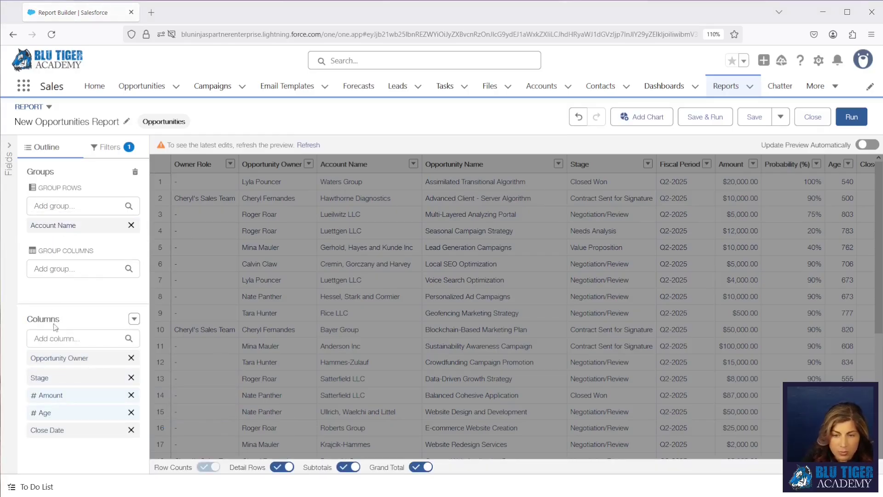
left_click(51, 270)
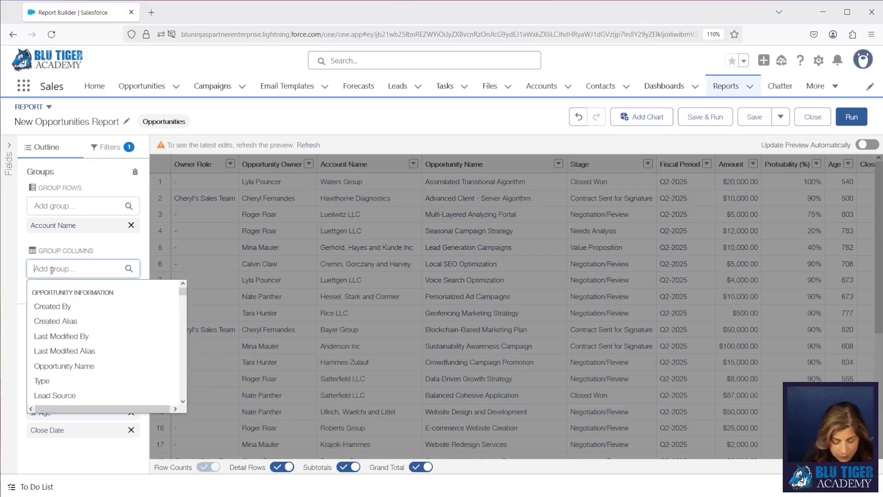
type("close")
left_click(51, 320)
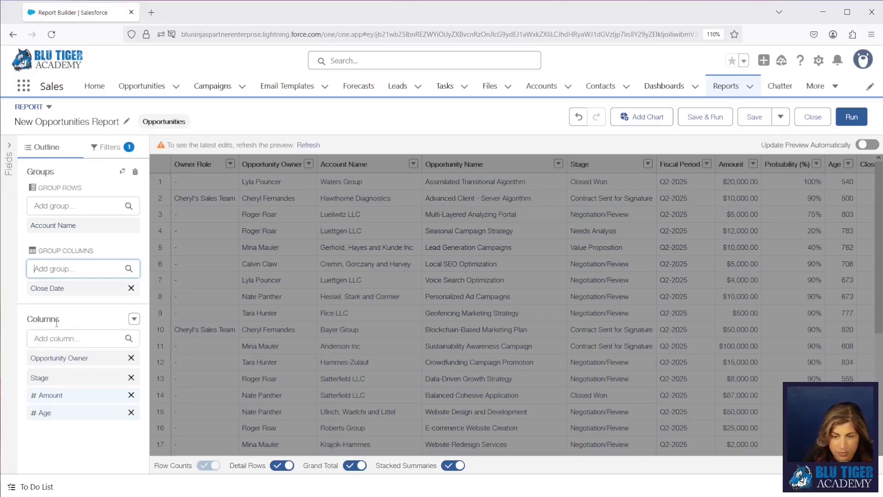
Turn on automatic preview updates and group the Close Date columns by Calendar Year
left_click(866, 145)
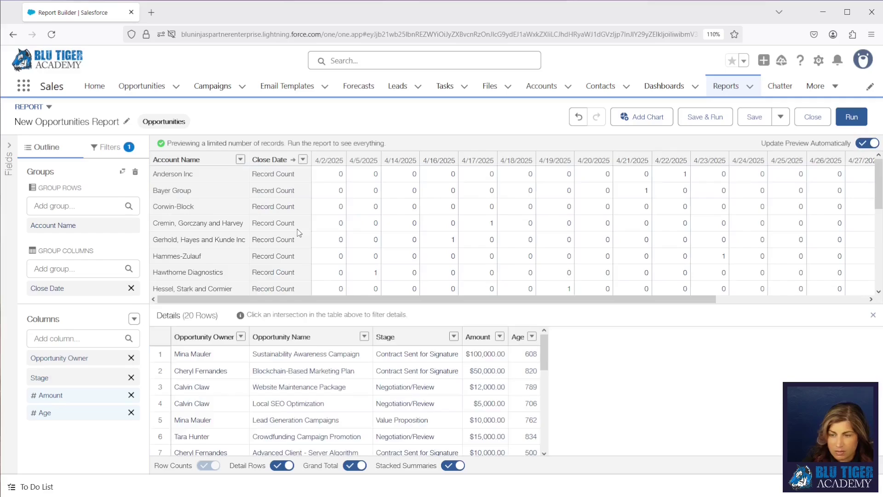
left_click(303, 159)
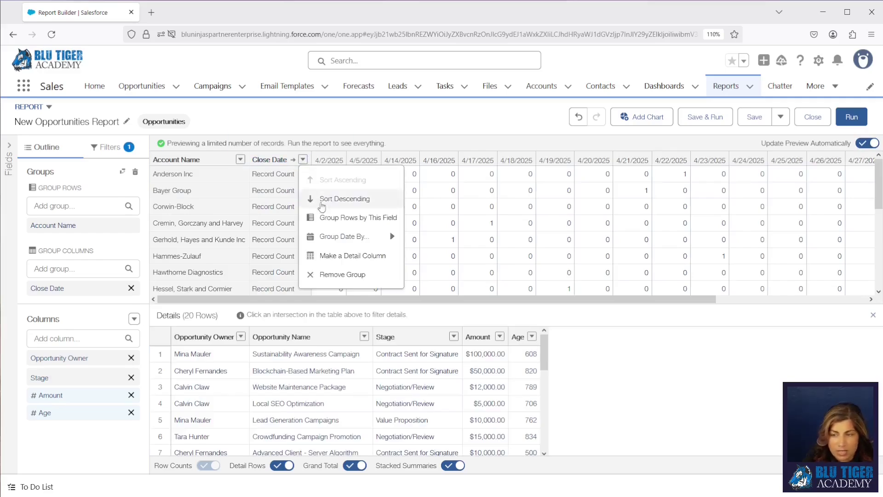
mouse_move(349, 236)
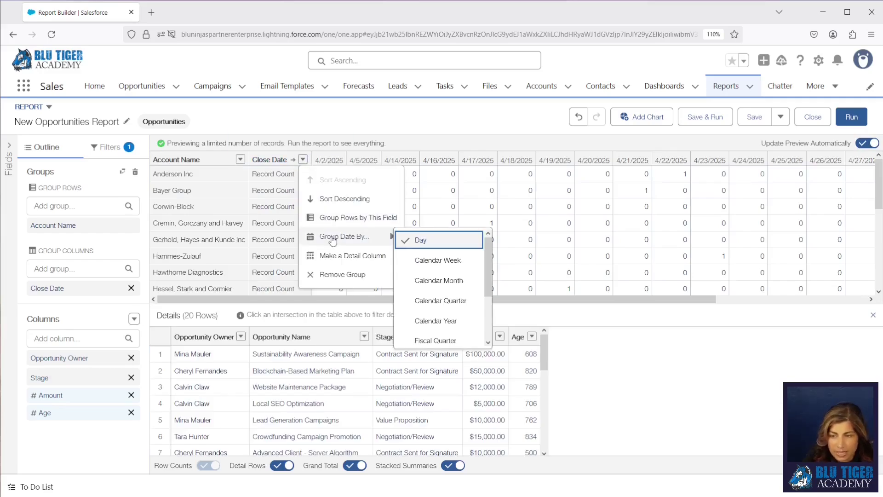
left_click(447, 321)
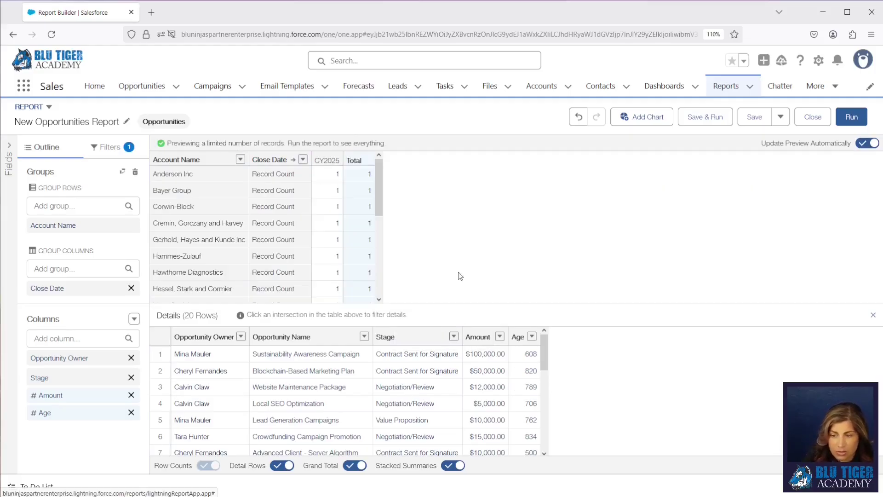
Filter the report to opportunities with the status Closed Won
left_click(108, 155)
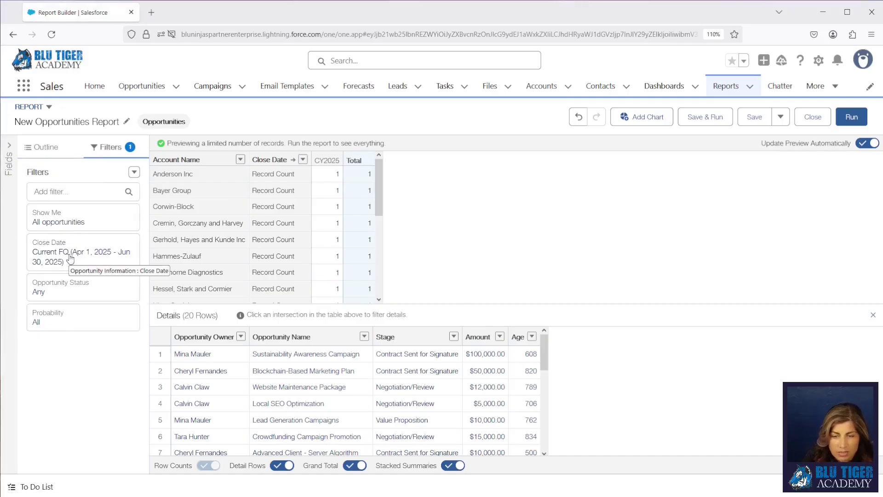
left_click(65, 290)
left_click(245, 293)
left_click(254, 368)
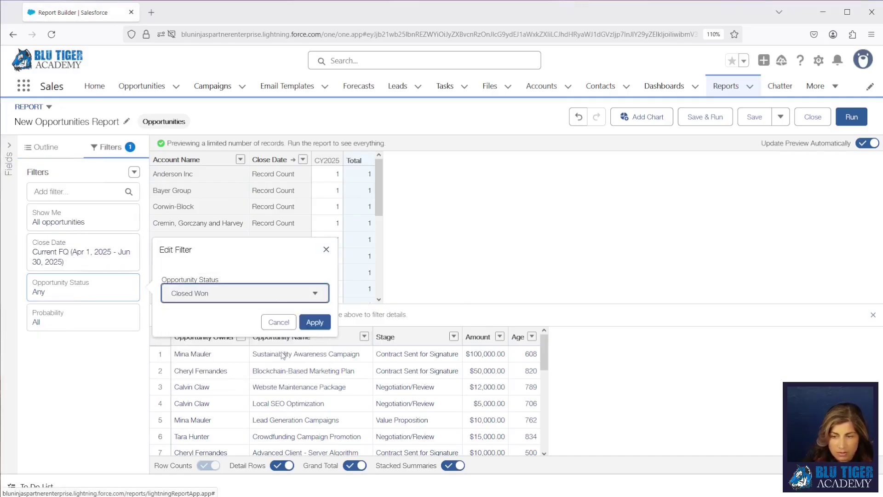
left_click(315, 322)
Set the Close Date filter to a custom range starting 1/1/2023 with no end date
left_click(88, 256)
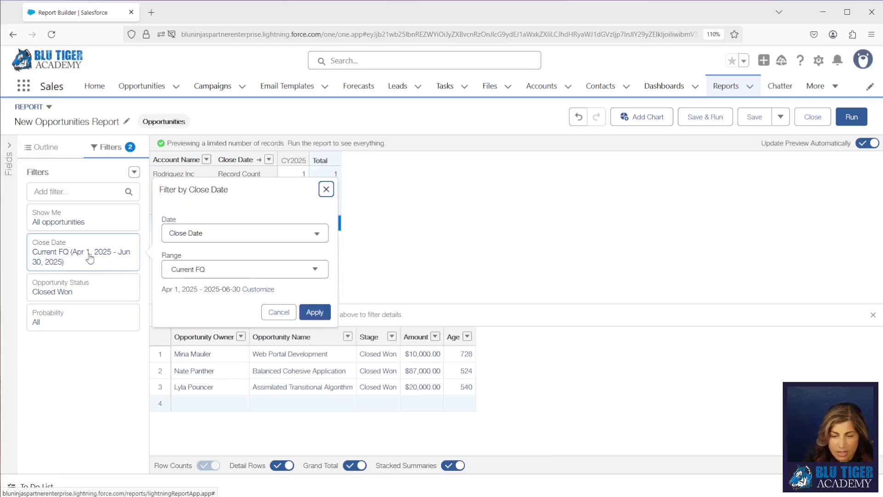
left_click(206, 270)
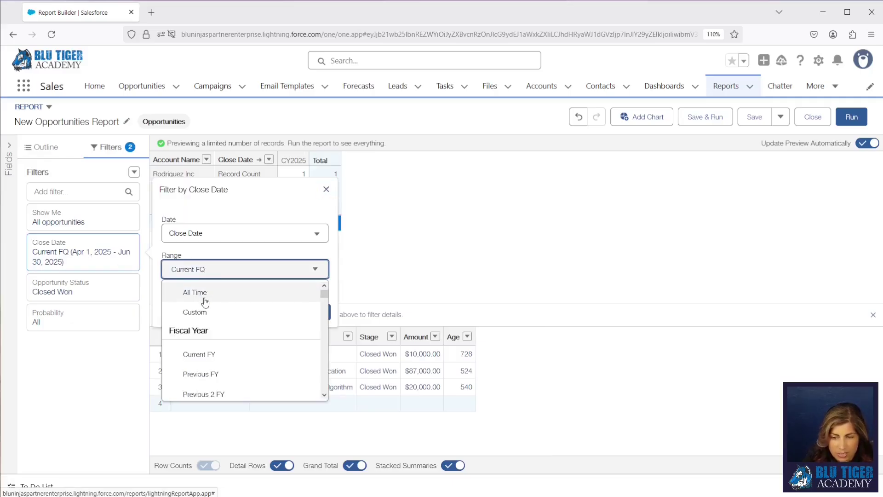
left_click(194, 312)
left_click(187, 305)
type("1/1/2023")
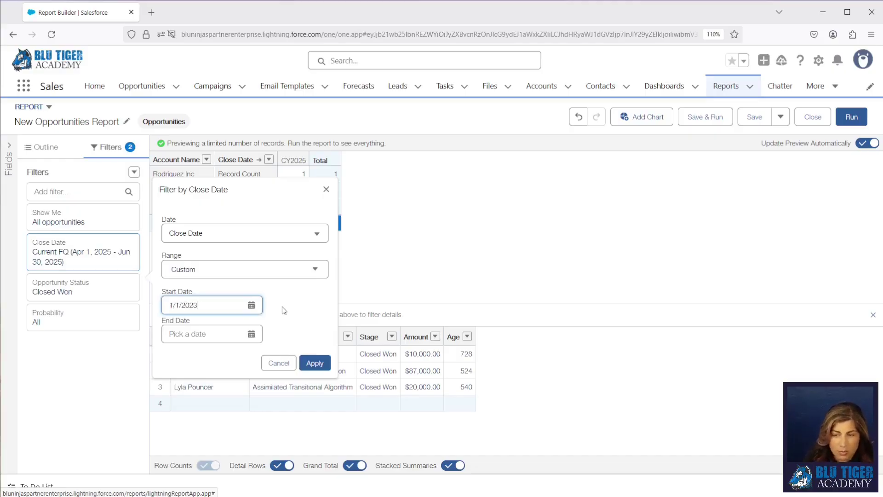
left_click(315, 363)
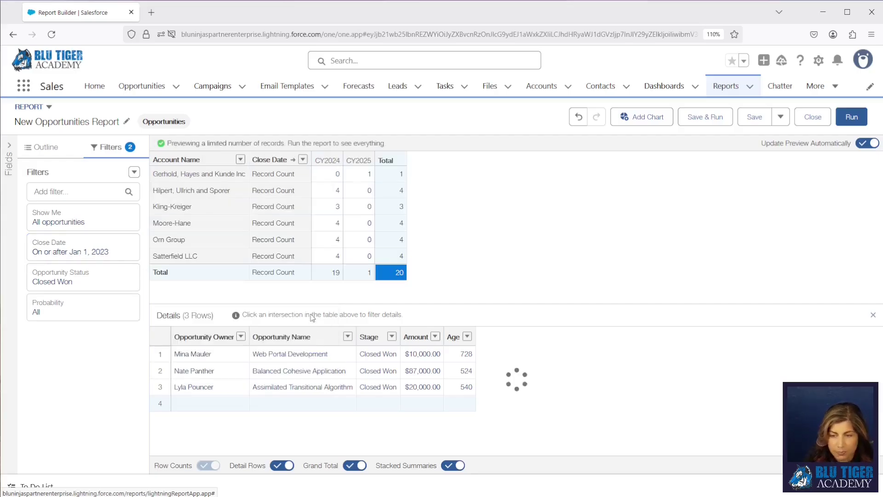
Summarize the Amount column by Sum
left_click(40, 147)
left_click(80, 395)
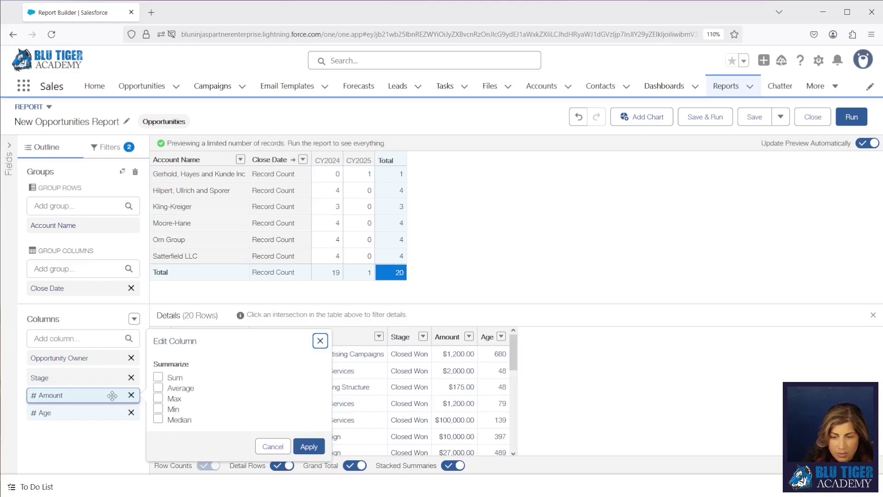
left_click(166, 378)
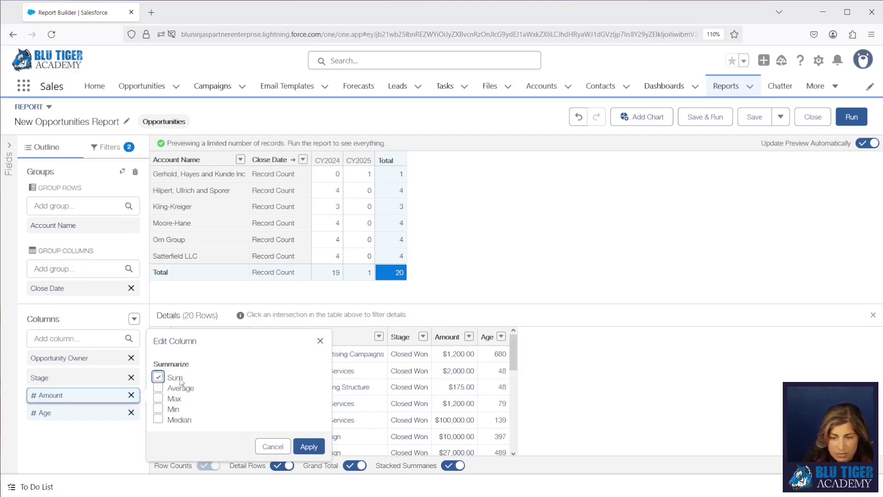
left_click(309, 446)
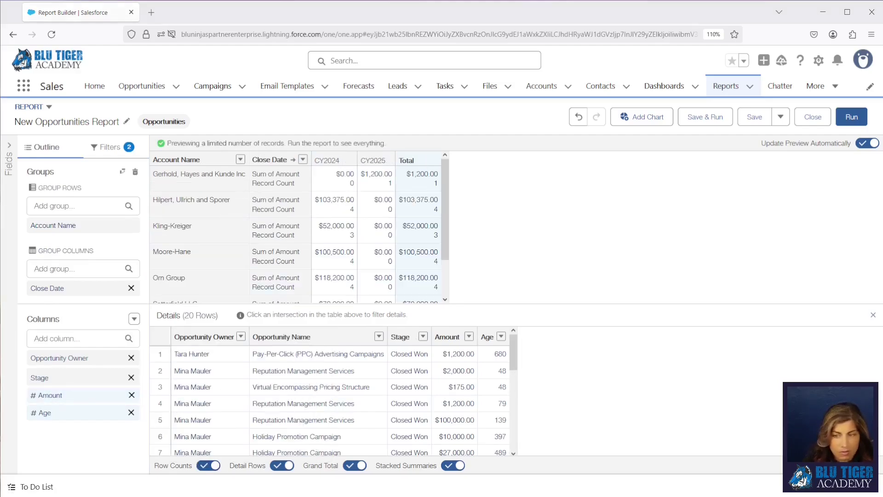
Save the report under the name "Closed Won Opps YOY %" and run it
left_click(715, 117)
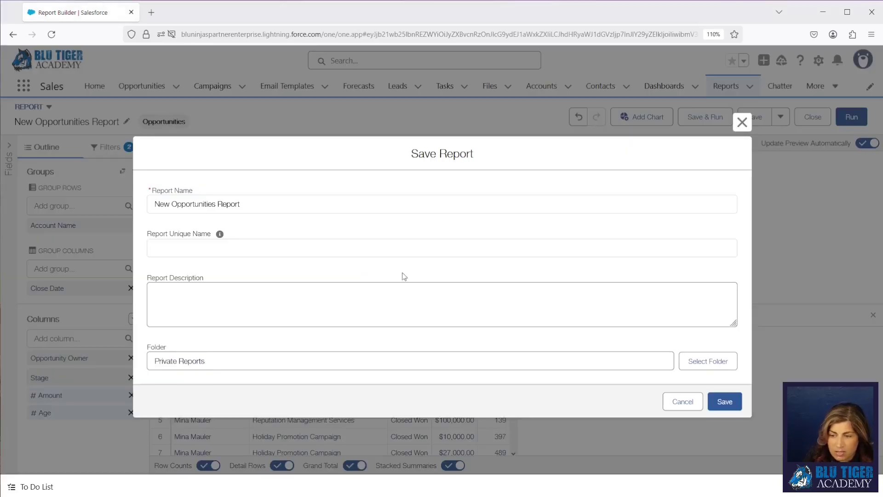
left_click_drag(252, 203, 155, 204)
type("Closed Won Opps YOY %")
left_click(278, 245)
key("ctrl+a")
key("BackSpace")
left_click(200, 209)
left_click(724, 401)
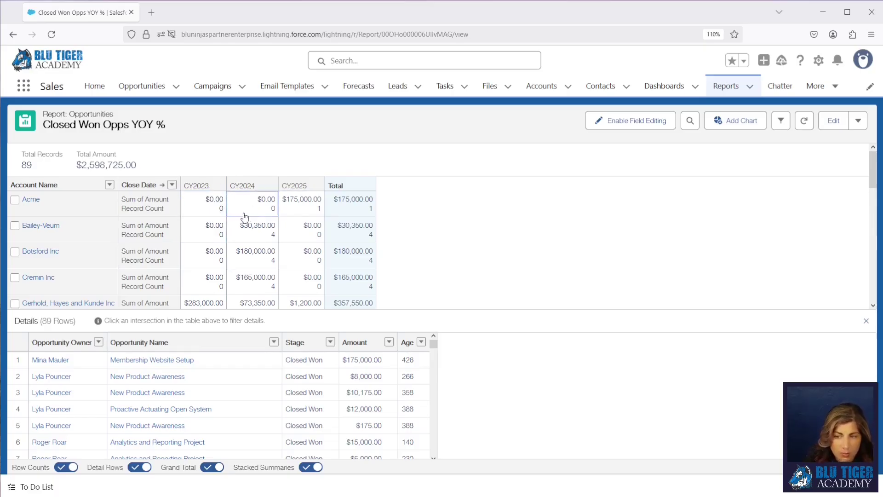
Reopen the report for editing and add a summary formula column named "YOY %"
left_click(831, 123)
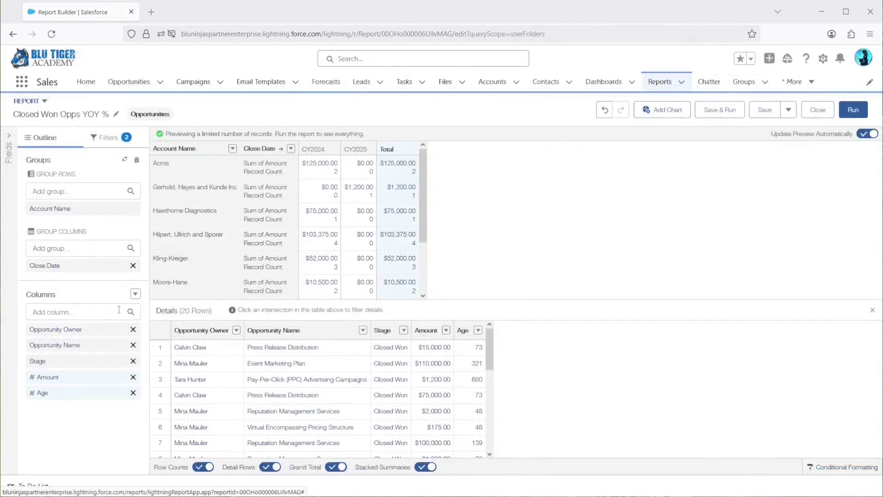
left_click(136, 296)
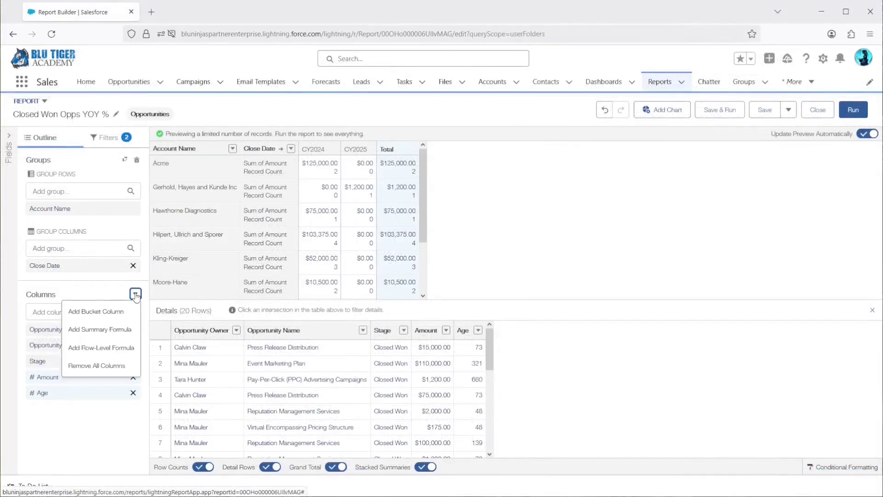
left_click(110, 329)
left_click(377, 171)
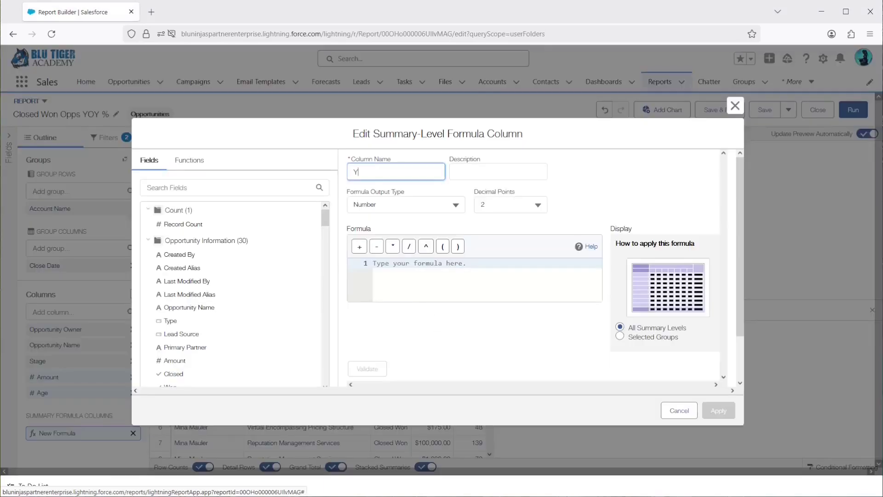
Describe the formula column with text beginning "This formula shows the %" and ending "over last year by Customer"
left_click(477, 172)
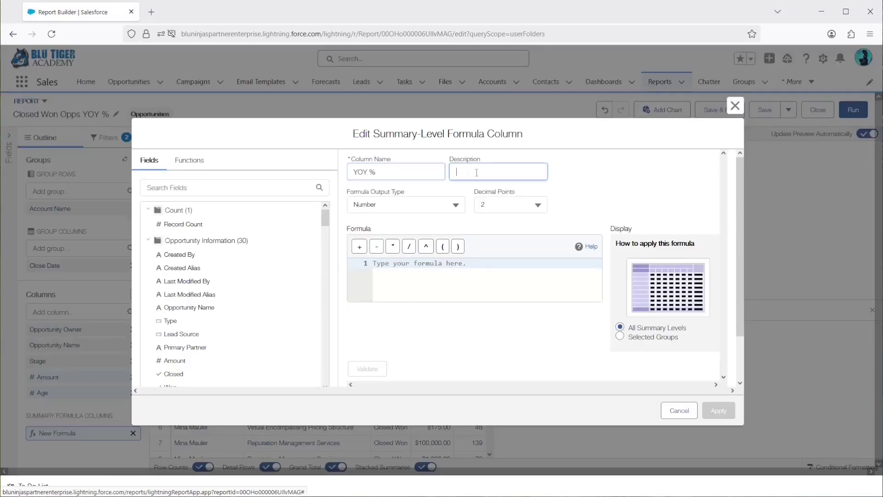
type("over last year by Customer")
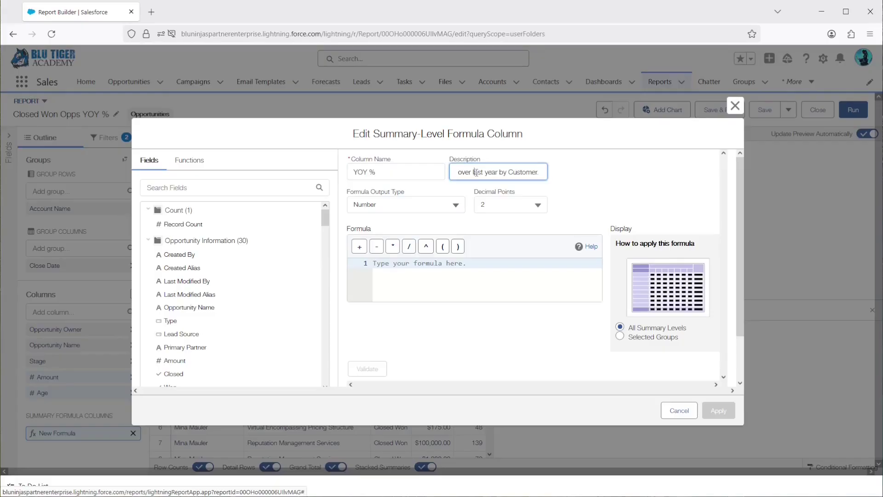
key("Left")
key("Left")
key("Left")
key("Left")
key("Left")
key("Left")
key("Left")
key("Left")
key("Left")
key("Left")
key("Left")
key("Left")
key("Left")
key("Left")
key("Left")
key("Left")
key("Left")
key("Left")
key("Left")
key("Left")
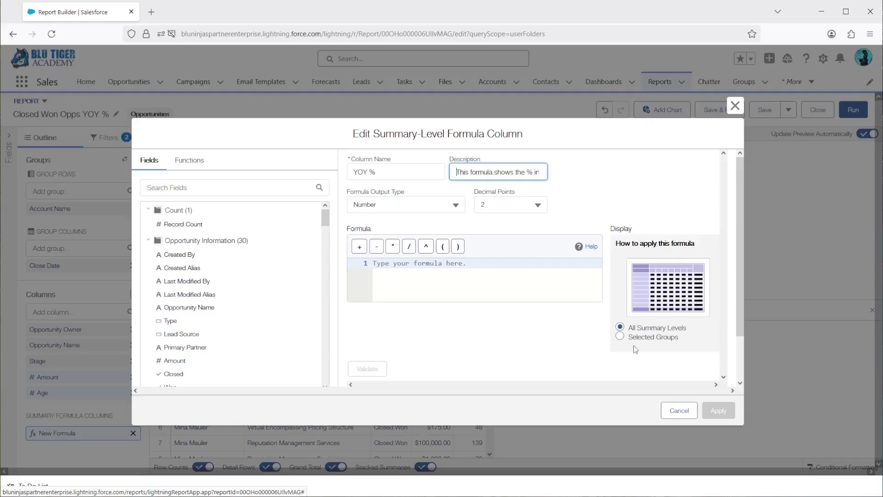
Apply the formula to selected groups, with Account Name as row group and Close Date as column group
left_click(621, 337)
scroll(667, 333, "down", 2)
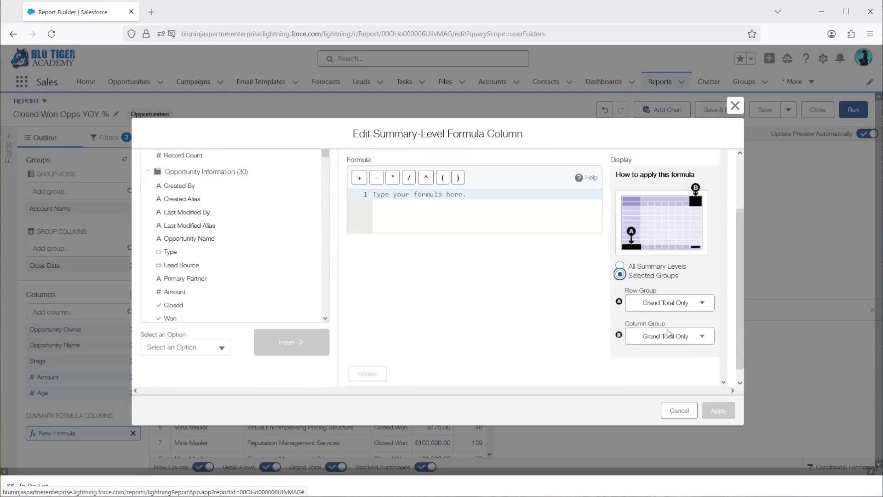
left_click(662, 289)
left_click(661, 328)
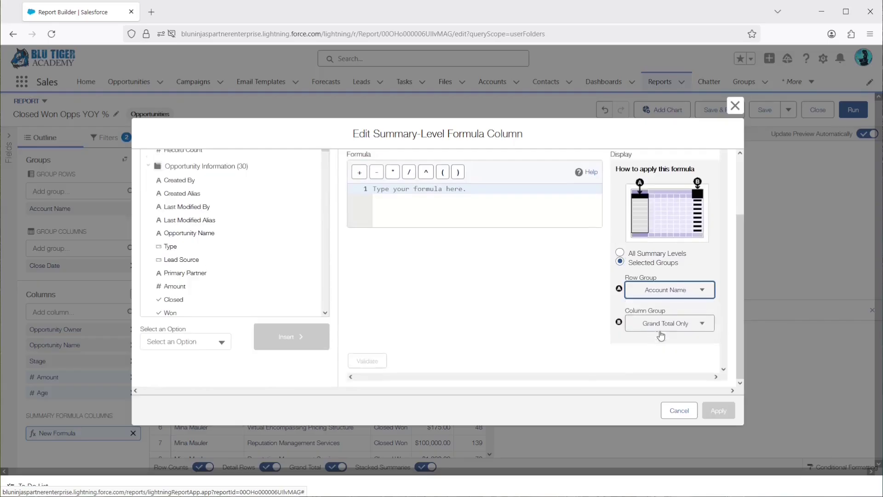
left_click(651, 329)
left_click(653, 301)
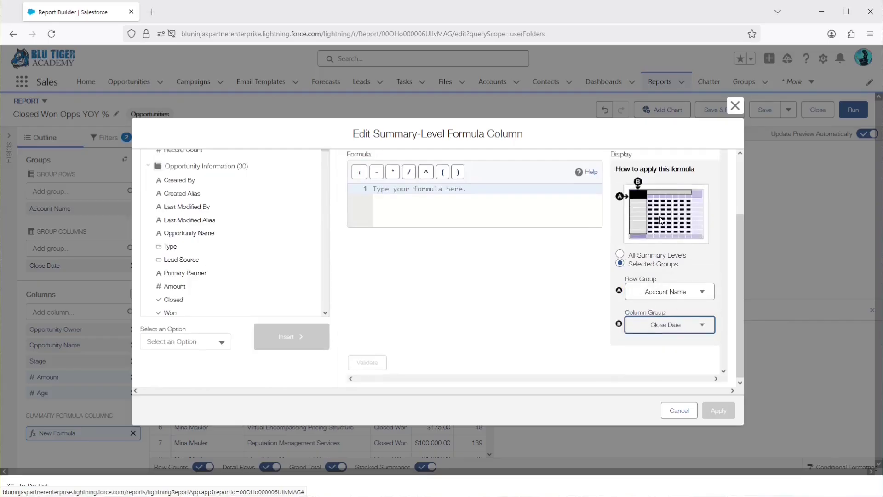
scroll(198, 259, "up", 2)
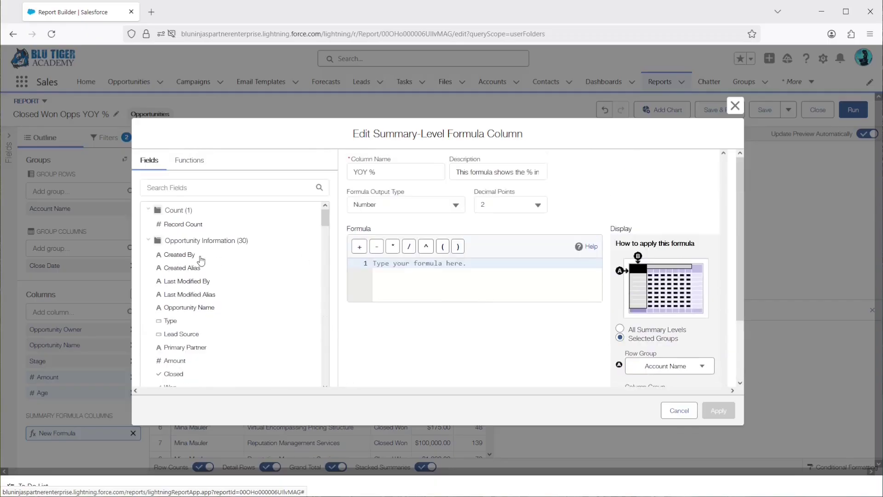
Insert the PREVGROUPVAL summary function into the YOY % formula with Close Date as its grouping level
left_click(186, 167)
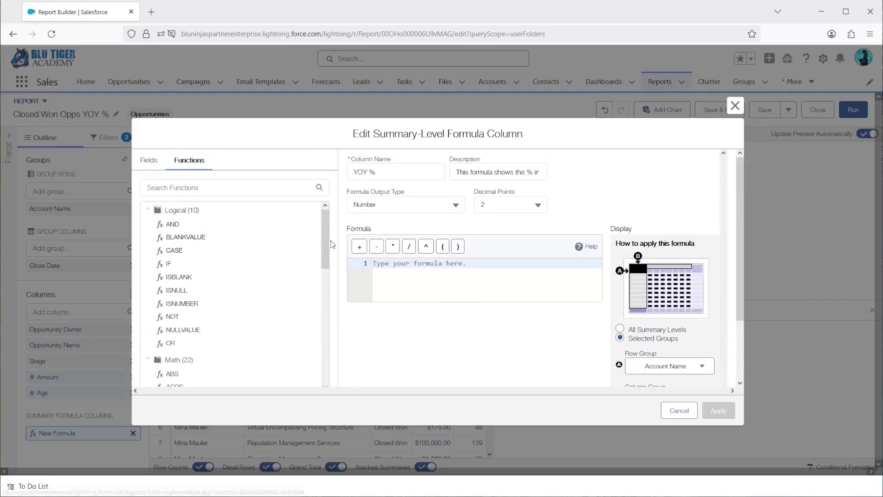
left_click_drag(325, 254, 329, 368)
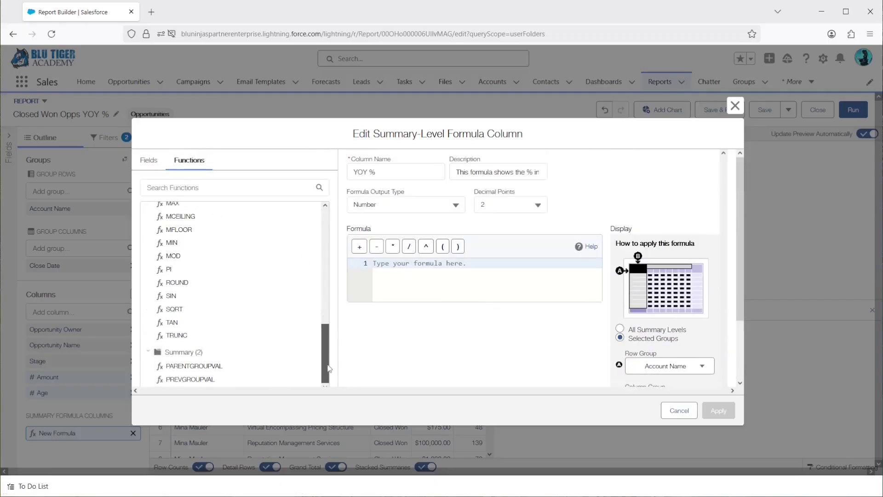
left_click(197, 379)
scroll(218, 312, "down", 2)
left_click(213, 340)
left_click(190, 318)
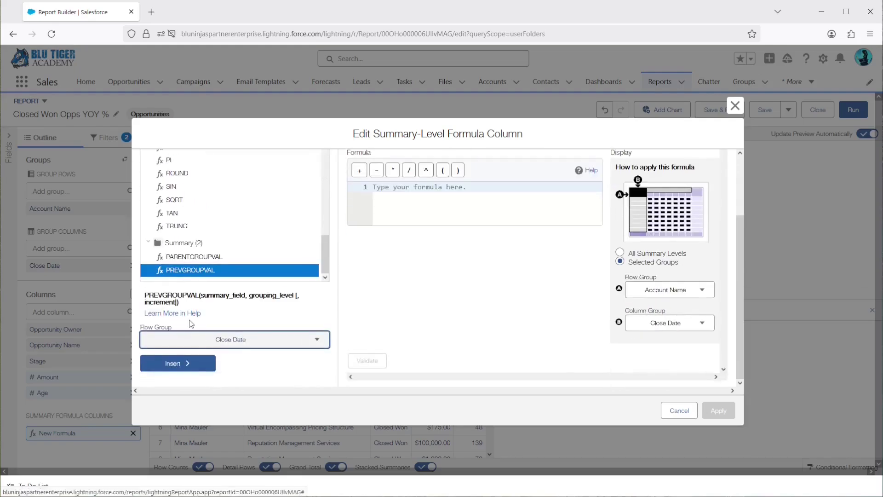
left_click(190, 363)
Replace the function's summary_field placeholder with the sum of Amount and run the report with the formula applied
scroll(445, 252, "up", 1)
double_click(451, 235)
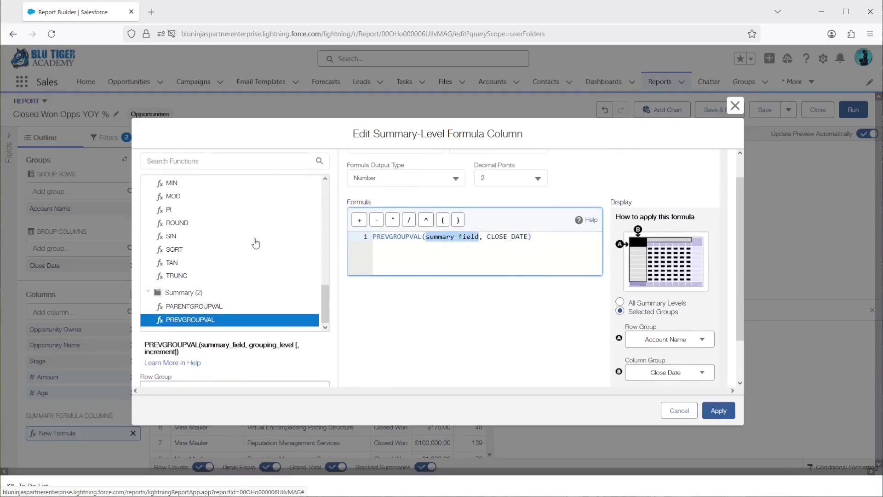
scroll(250, 243, "up", 8)
scroll(217, 233, "up", 1)
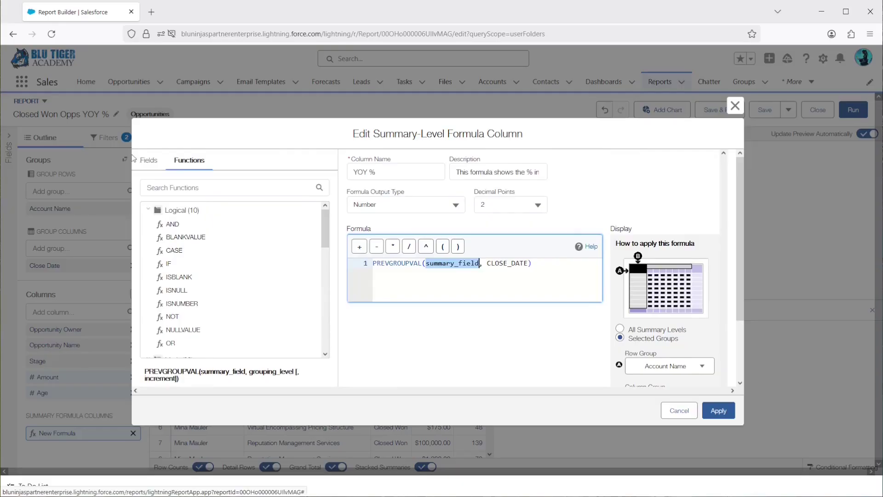
left_click(149, 160)
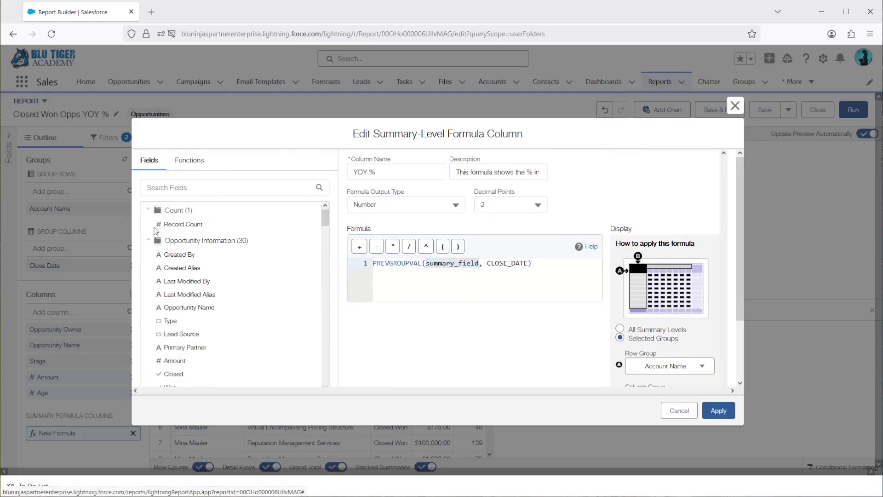
left_click(175, 360)
scroll(349, 322, "down", 3)
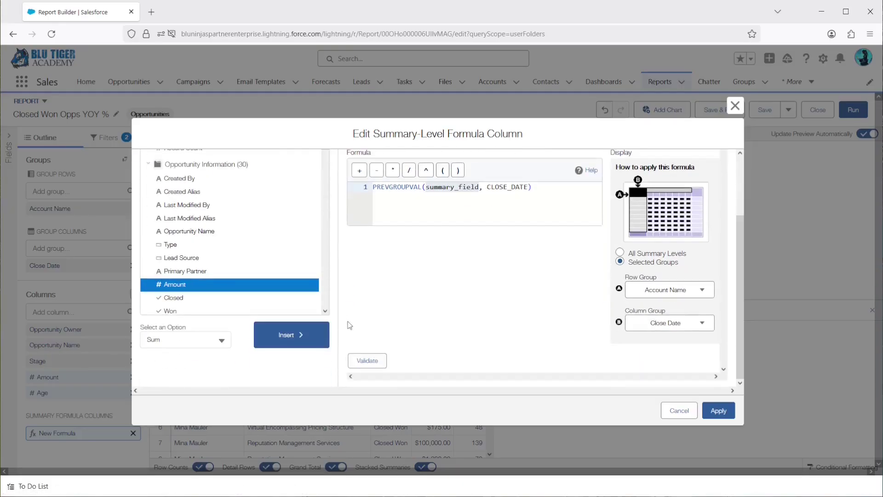
left_click(293, 338)
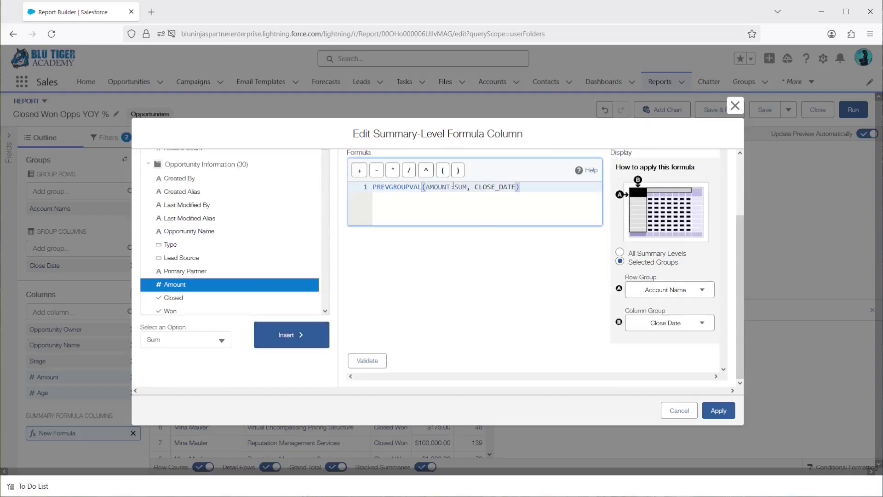
left_click(716, 413)
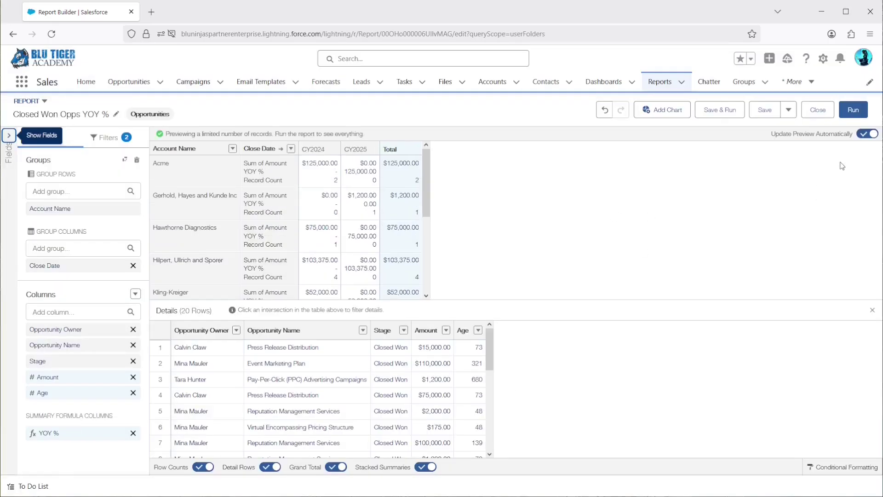
left_click(854, 110)
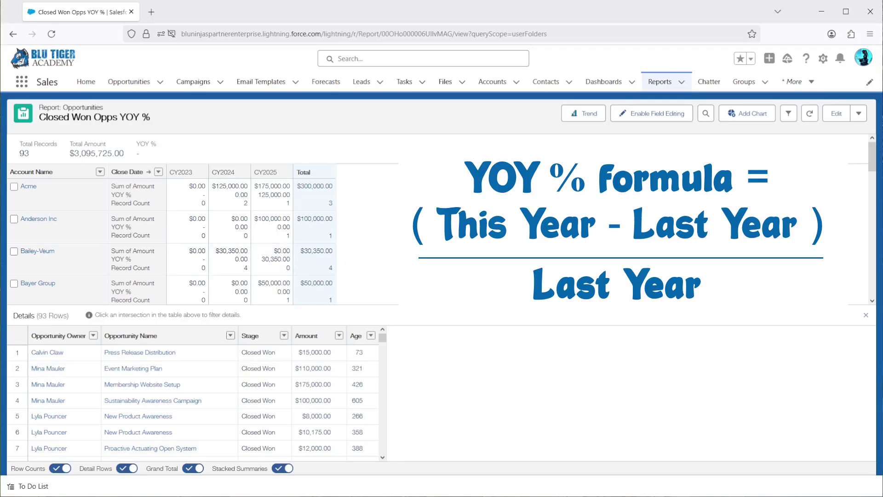
Reopen the report's YOY % formula for editing and insert "AMOUNT:SUM-" before PREVGROUPVAL
left_click(837, 113)
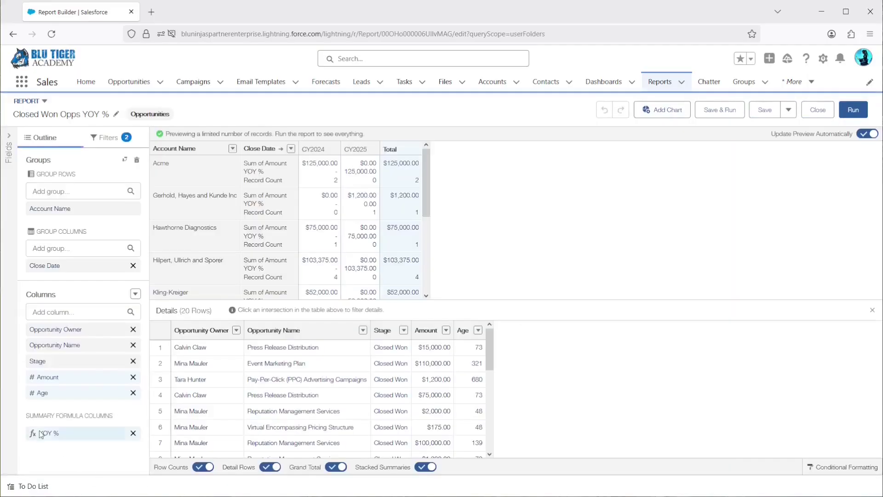
left_click(53, 437)
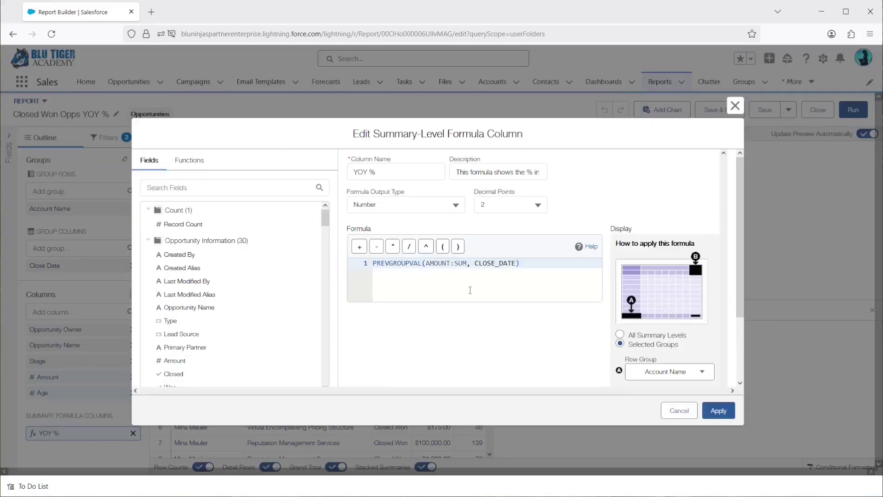
left_click(374, 263)
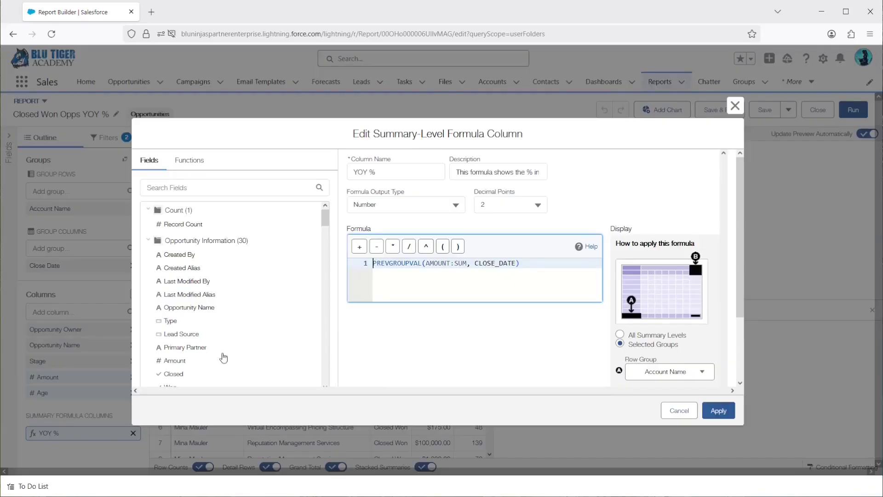
left_click(186, 363)
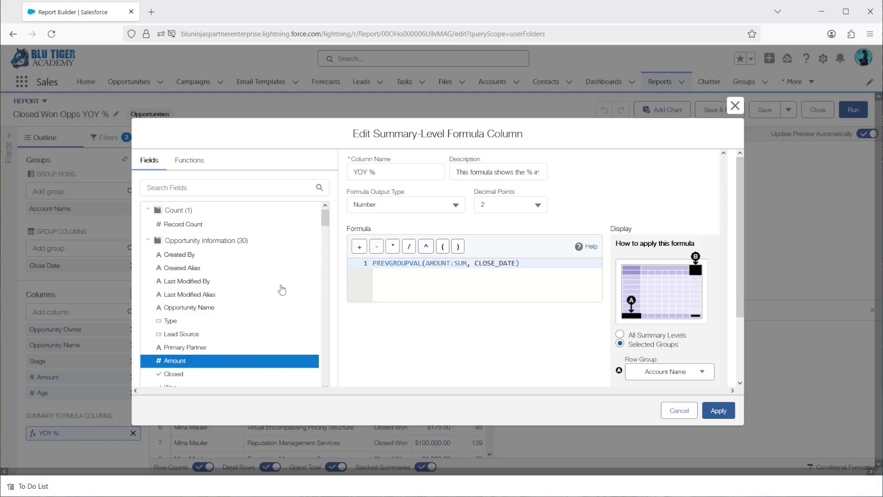
scroll(230, 347, "down", 3)
scroll(382, 350, "down", 3)
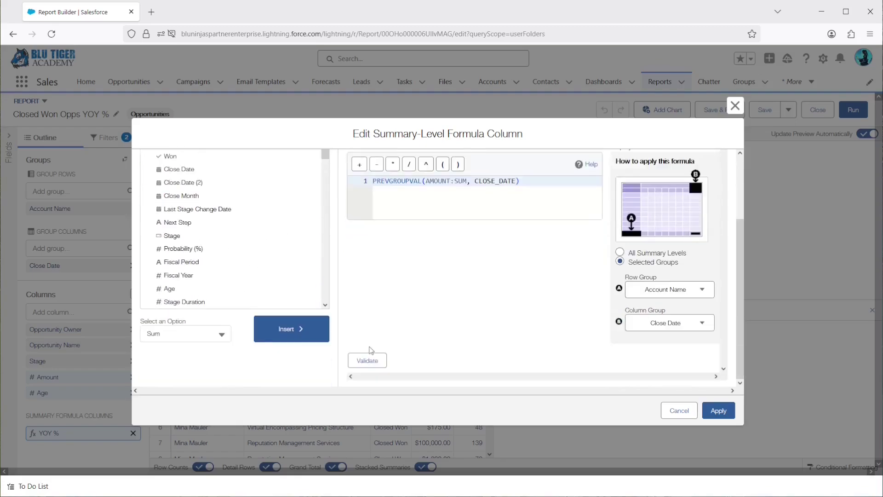
left_click(293, 338)
type("-")
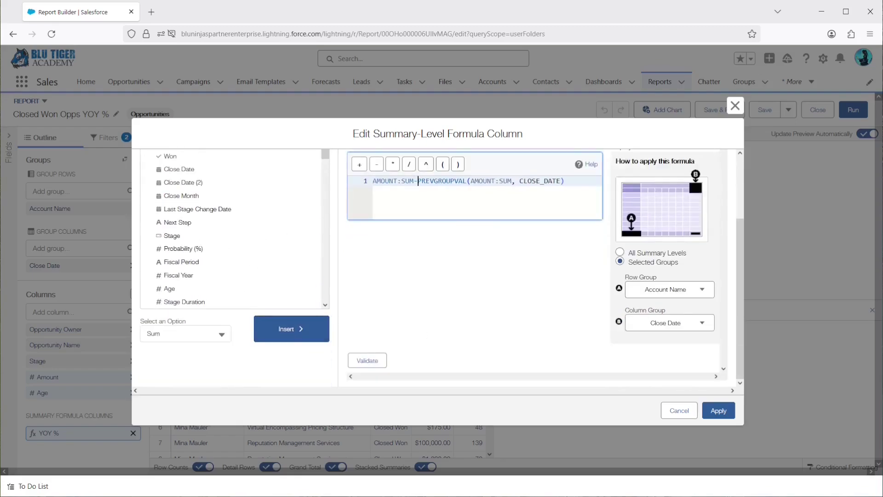
Enclose the subtraction in parentheses and divide it by PREVGROUPVAL(AMOUNT:SUM, CLOSE_DATE)
scroll(479, 226, "up", 2)
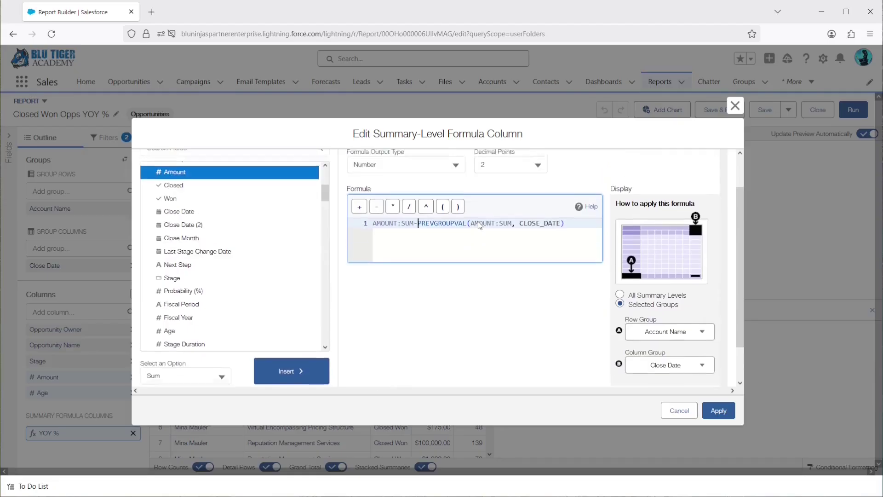
left_click(374, 231)
type("(")
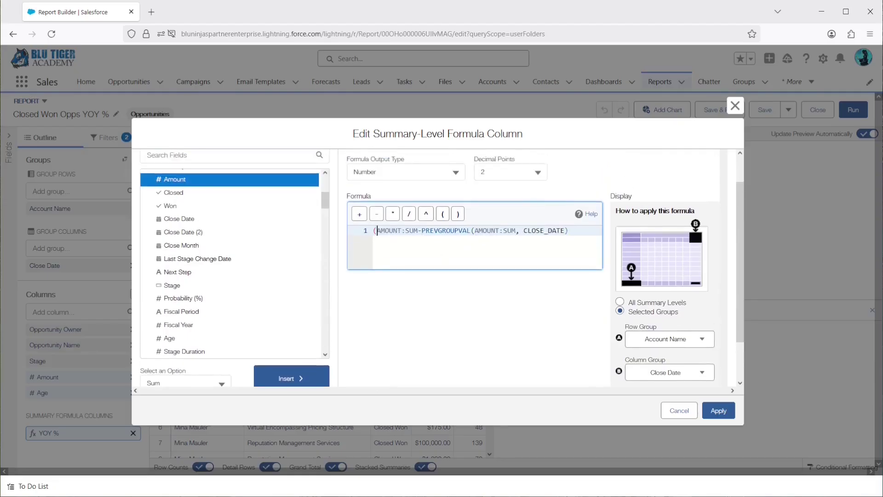
left_click(574, 231)
type(")/")
left_click_drag(569, 231, 426, 232)
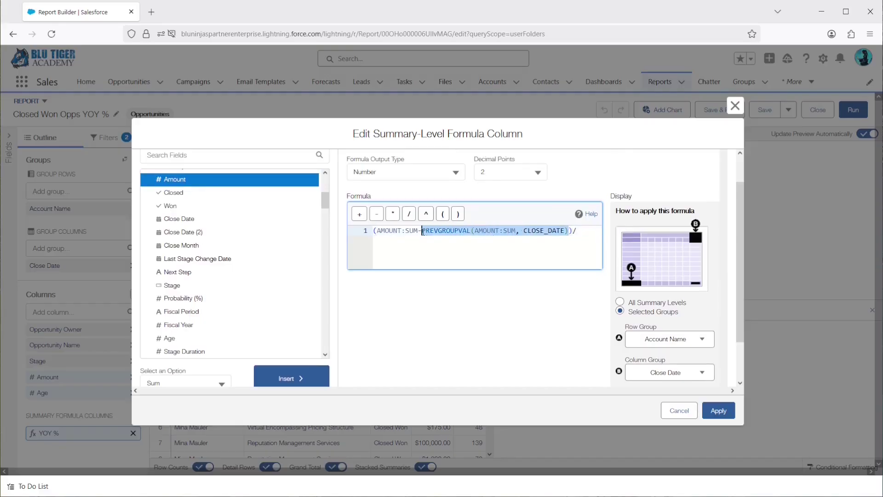
left_click(586, 231)
type("PREVGROUPVAL(AMOUNT:SUM, CLOSE_DATE)")
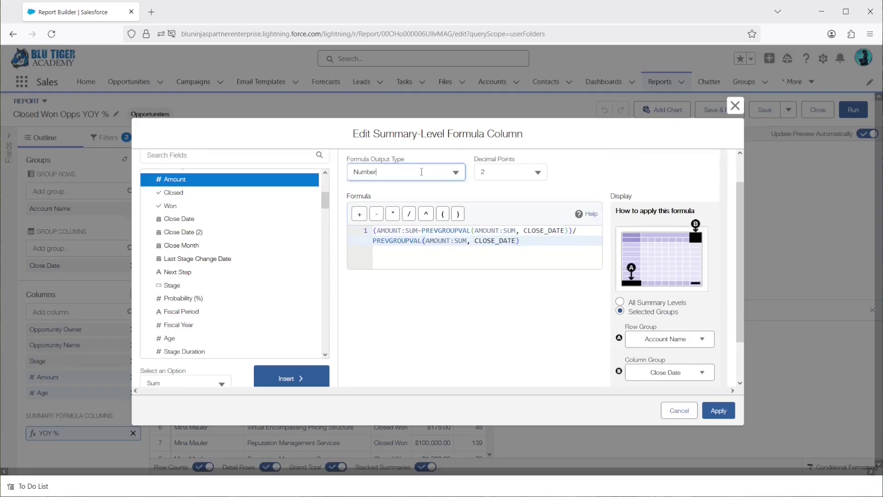
Set the formula output type to Percent, apply it, and save and run the report
left_click(424, 171)
left_click(404, 213)
left_click(719, 411)
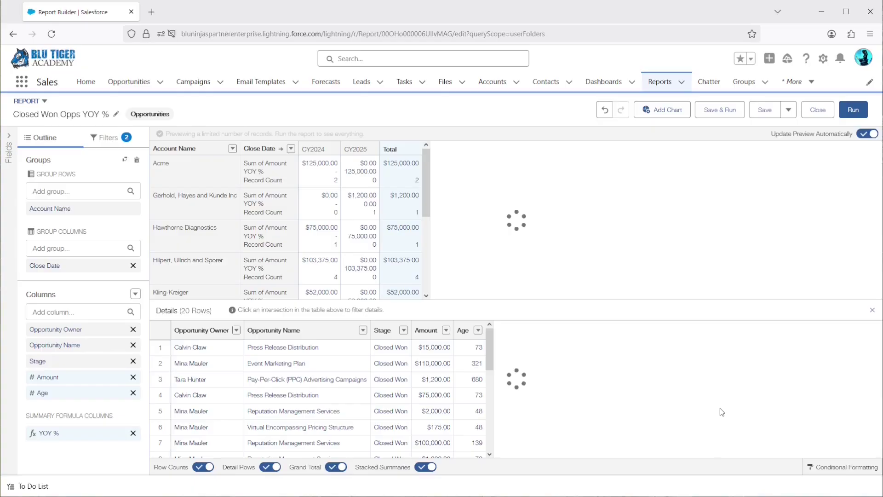
left_click(733, 108)
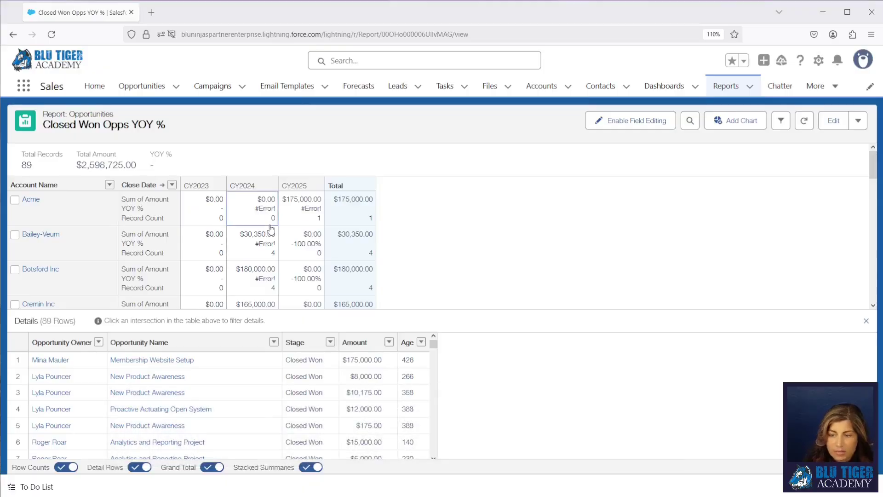
Switch to a blank Excel workbook and enter the headers Current Year, Previous Year and Formula in A1 to C1
scroll(271, 229, "down", 2)
scroll(270, 229, "down", 2)
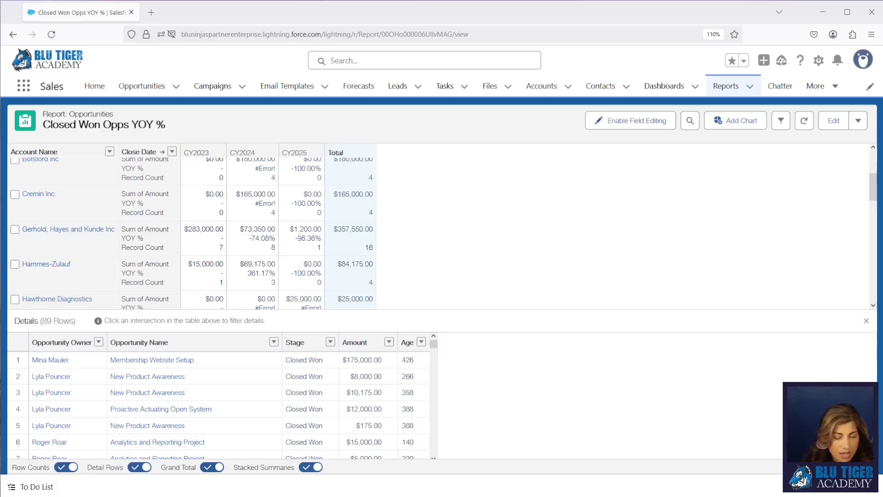
left_click_drag(625, 117, 462, 90)
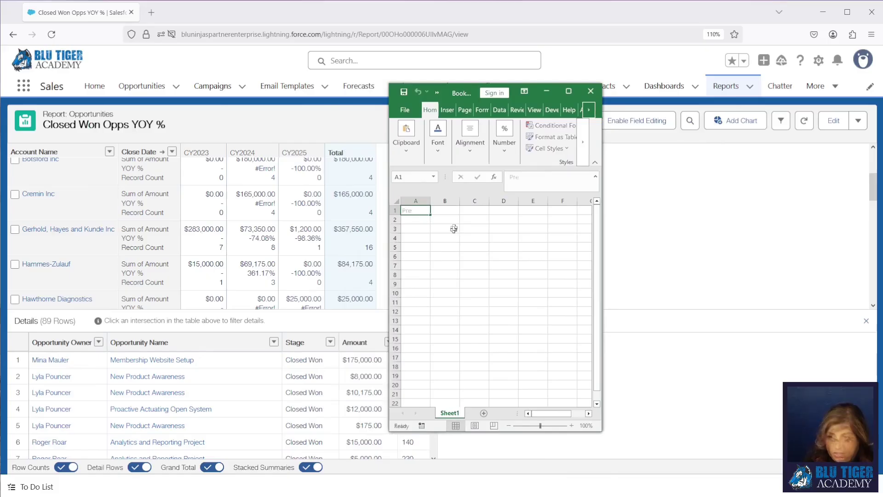
type("Current Year")
key("Tab")
type("P")
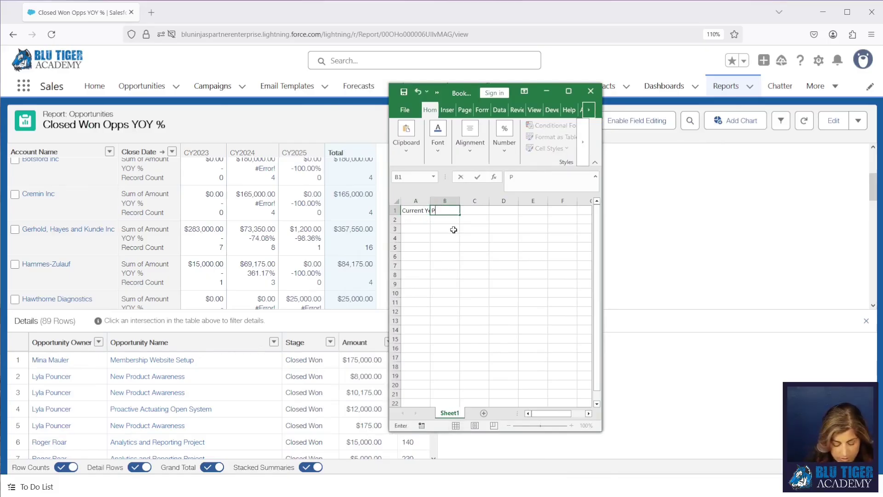
type("revious Year")
key("Tab")
type("Formula")
key("Return")
Auto-fit the worksheet's column widths to the header text
key("ctrl+a")
key("alt+h")
key("o")
key("i")
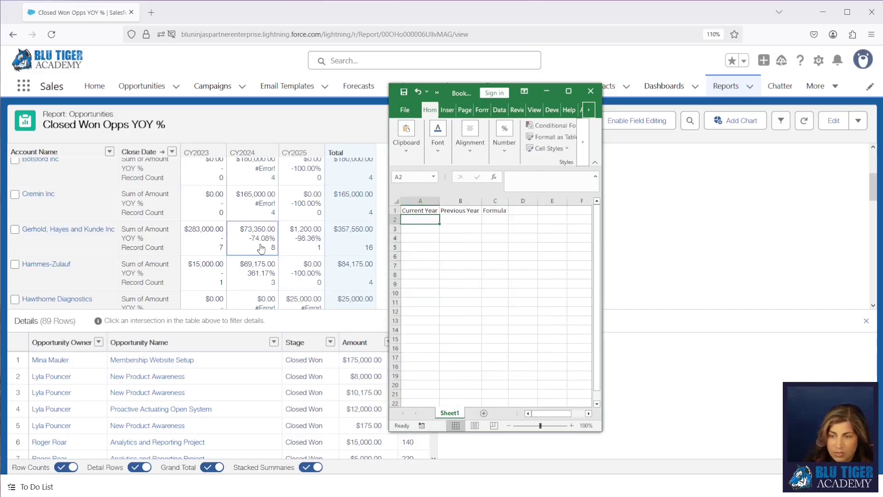
Enter 1200 as the current year amount in A2 and 73350 as the previous year amount in B2
type("12")
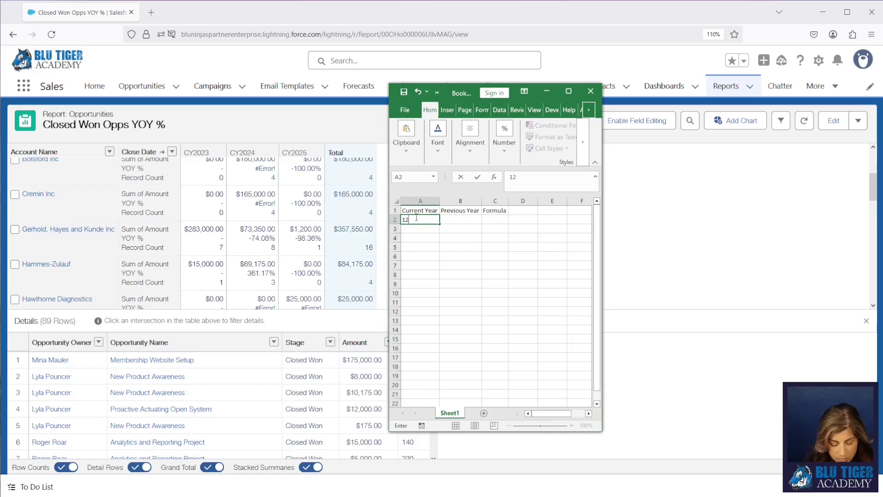
type("00")
left_click(455, 220)
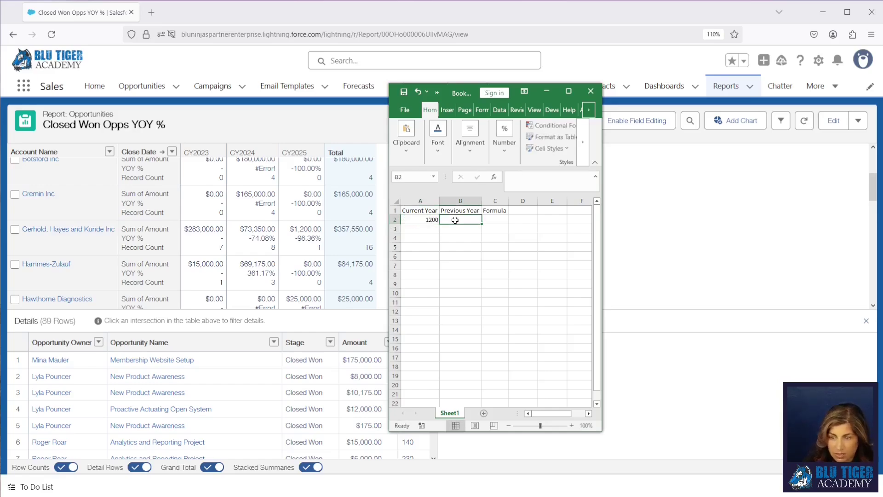
type("73350")
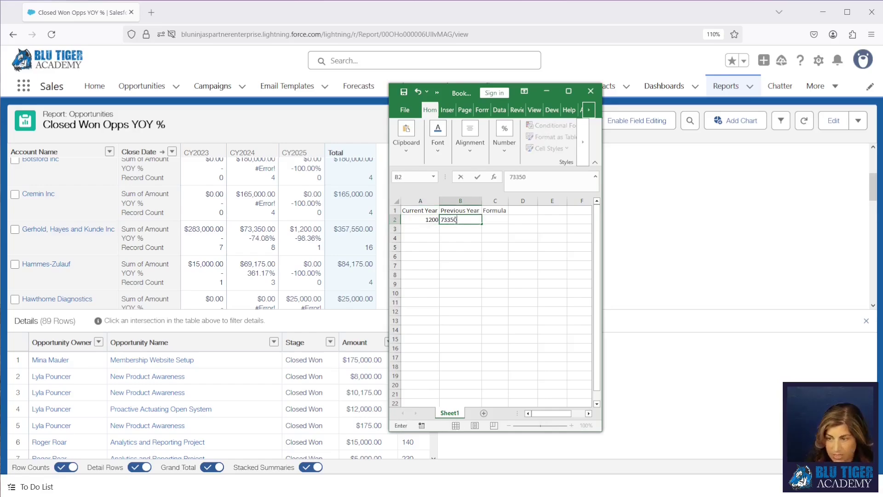
Enter the year-over-year formula =(A2-B2)/B2 in cell C2
key("Tab")
type("=")
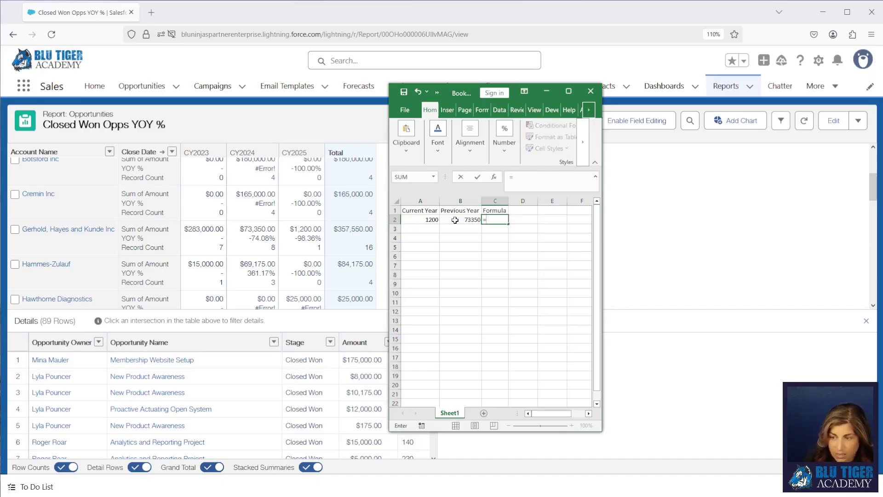
left_click(418, 219)
type("-")
left_click(458, 220)
type("/")
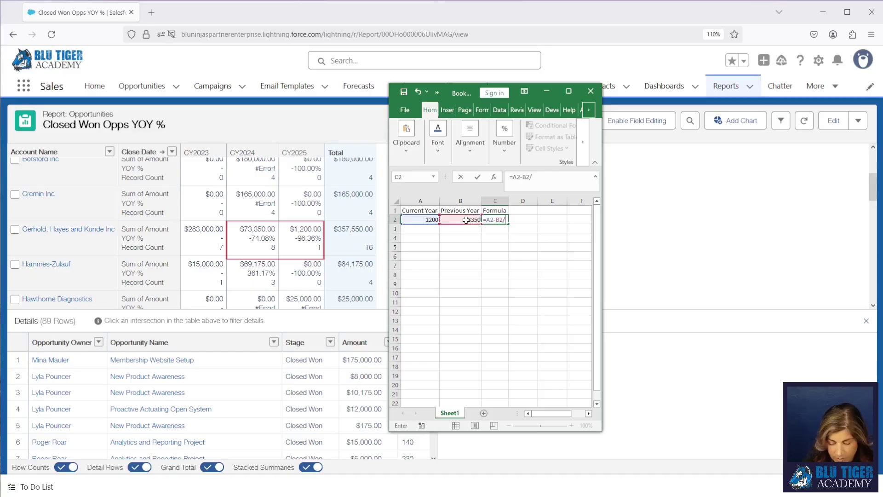
left_click(460, 219)
left_click(529, 177)
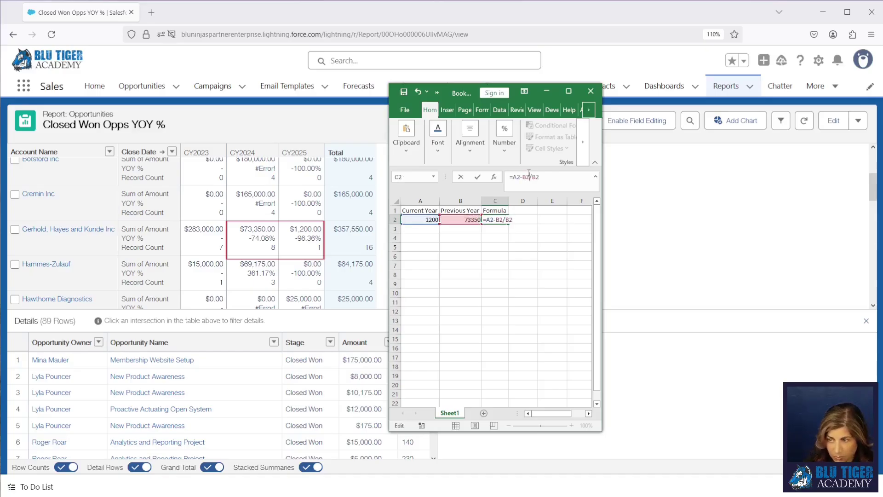
type(")")
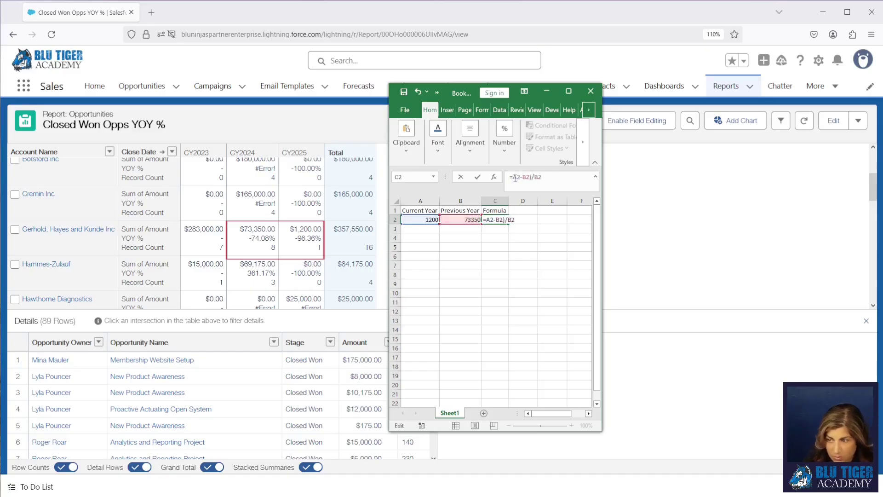
key("Return")
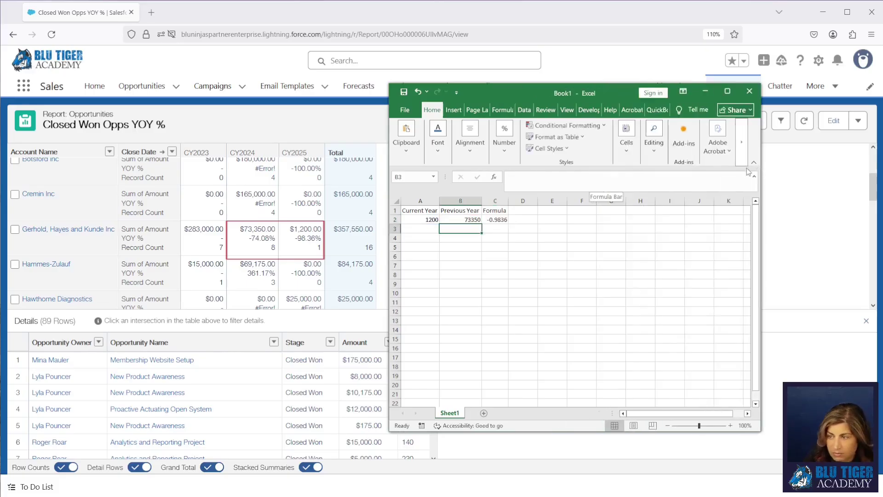
Format the formula result in C2 as a percentage with one decimal place
left_click(504, 143)
left_click(495, 220)
left_click(504, 143)
left_click(518, 193)
left_click(544, 192)
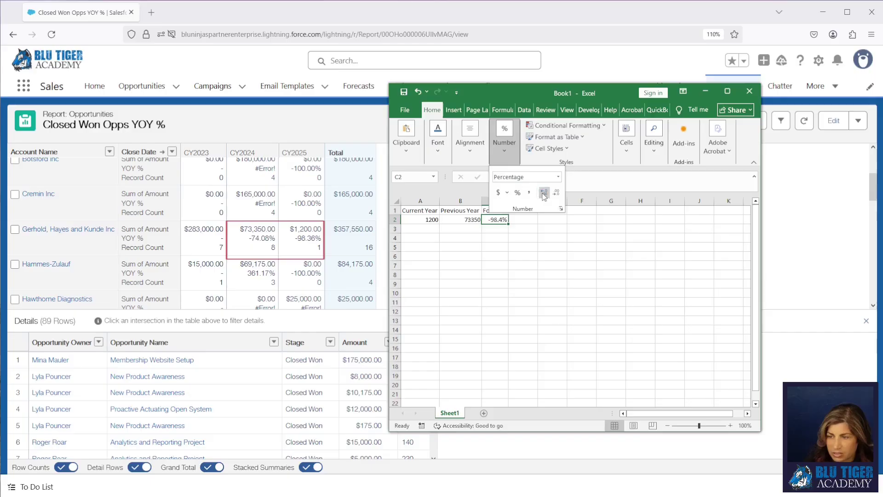
Show the C2 percentage with two decimals and fill its formula down through C11
left_click(544, 193)
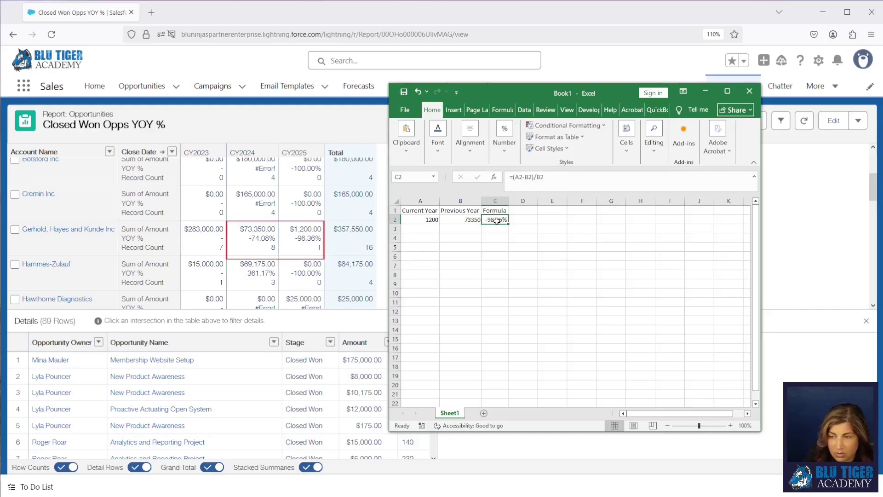
left_click_drag(508, 225, 509, 304)
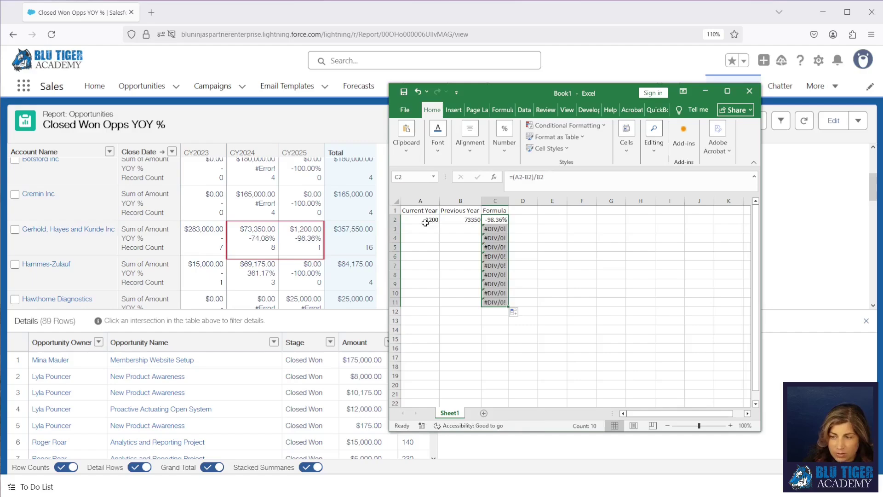
Enter 73350 as the current year amount in A3 and 283000% as the previous year amount in B3
left_click(427, 229)
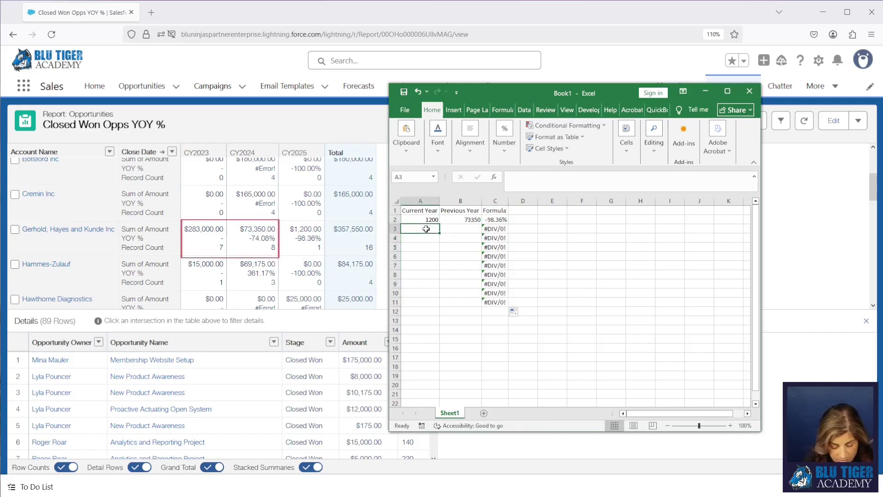
type("73350")
key("Tab")
type("283%")
key("Return")
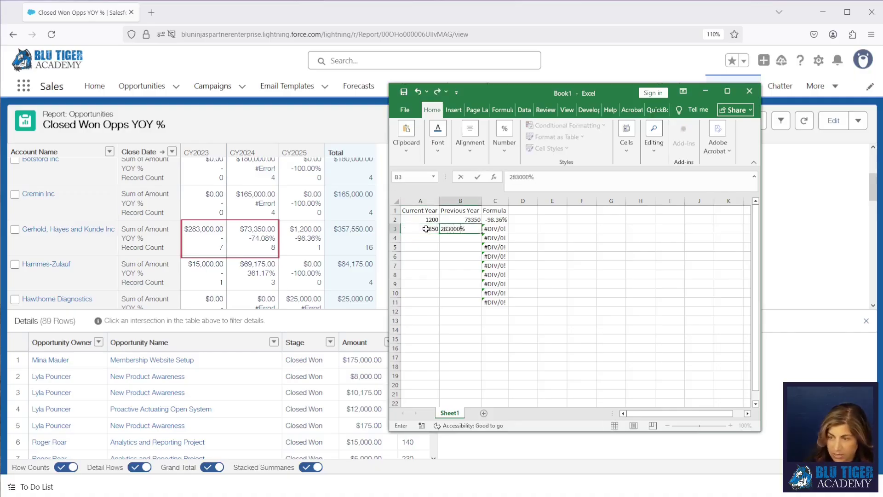
Format the Previous Year column as dollar amounts and re-enter B3 as 283,000, then select the formula result in C3
left_click(461, 201)
left_click(504, 136)
left_click(514, 177)
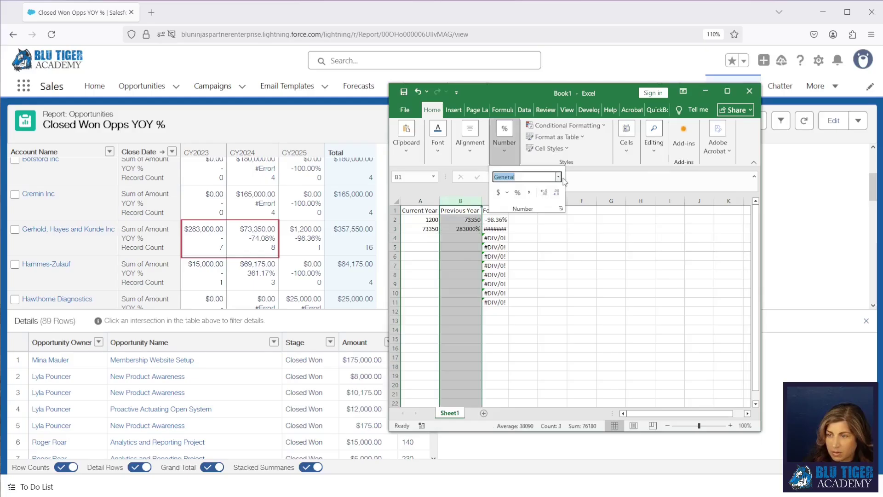
left_click(498, 192)
left_click(492, 306)
left_click(464, 227)
type("283,000")
key("Return")
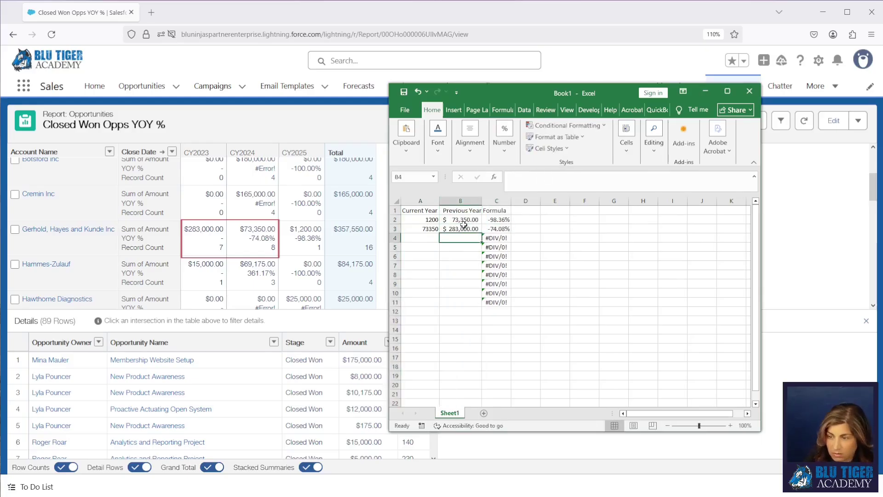
left_click(502, 231)
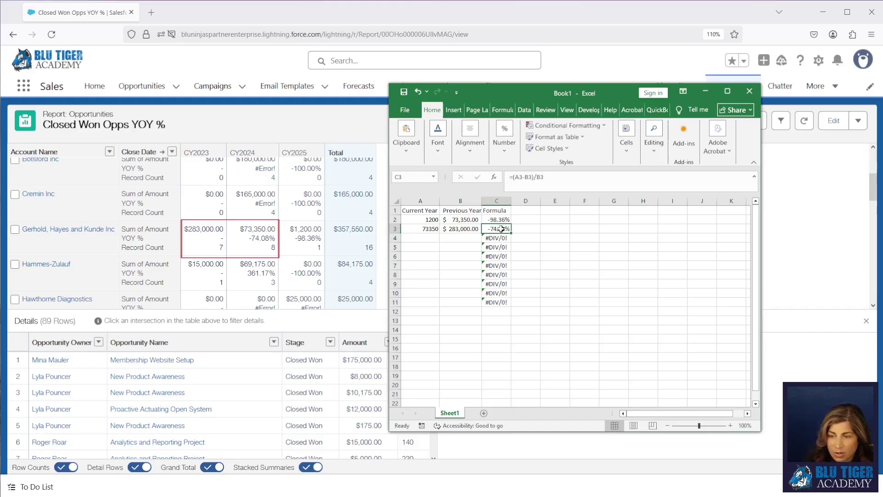
Switch to the Salesforce report and edit its YOY % summary formula to begin with IF(PREVGROUPVAL(AMOUNT:SUM,CLOSE_DATE)=0,0, before the existing calculation
key("alt+Tab")
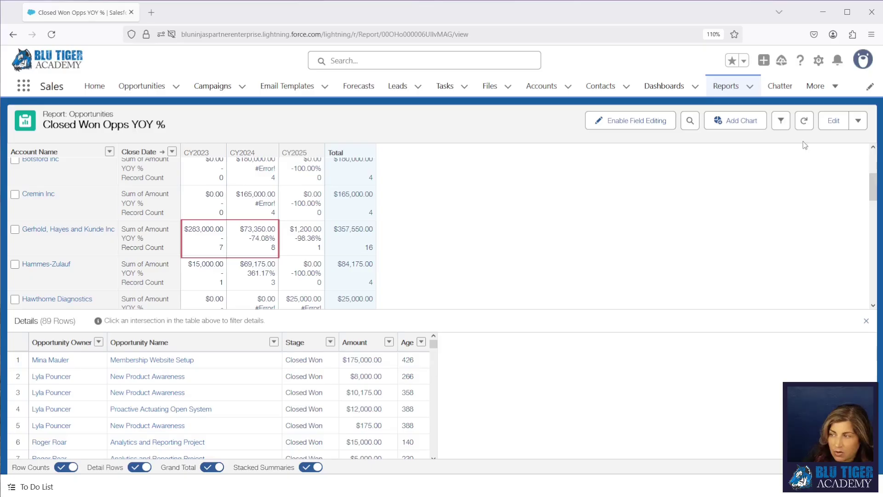
left_click(833, 121)
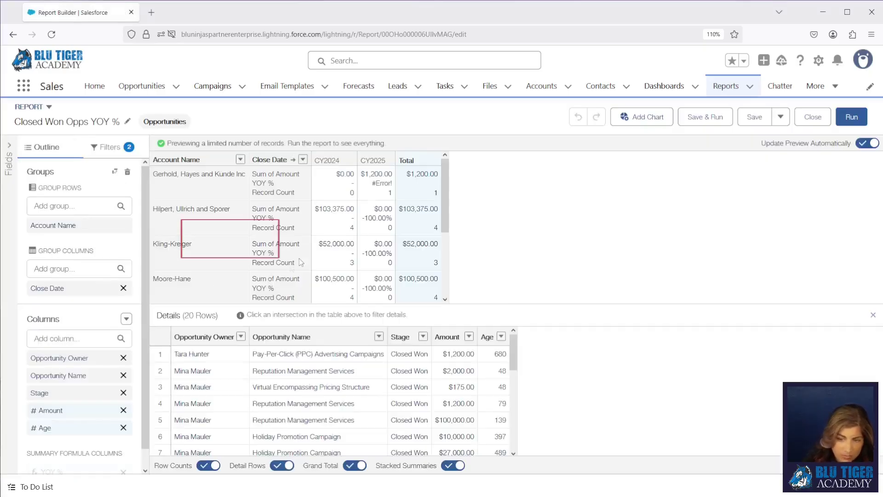
scroll(61, 410, "down", 1)
left_click(60, 453)
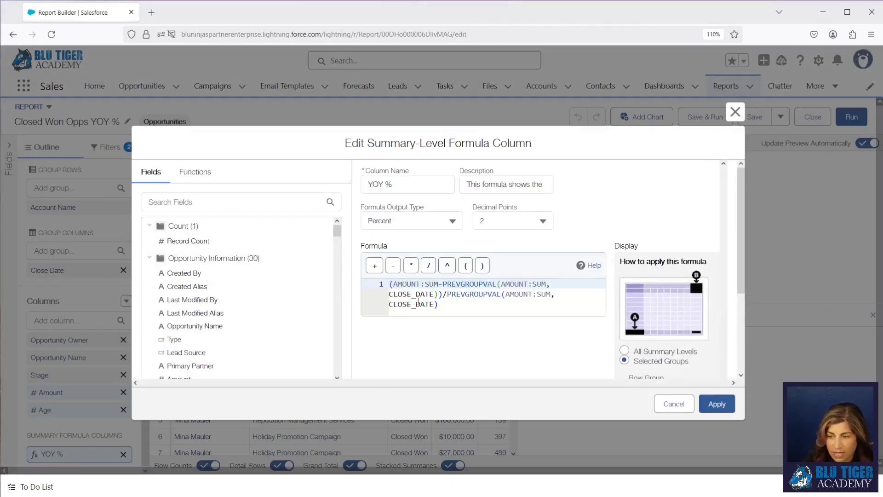
left_click(390, 284)
type("IF(")
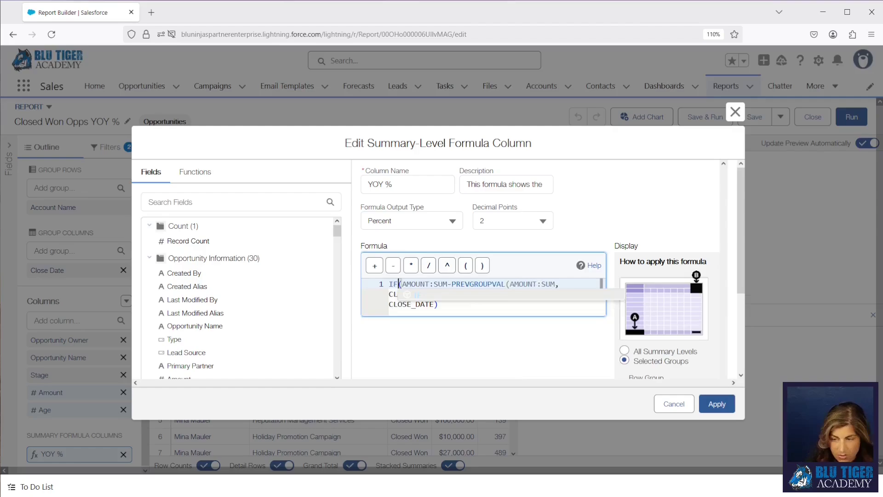
left_click_drag(438, 304, 448, 298)
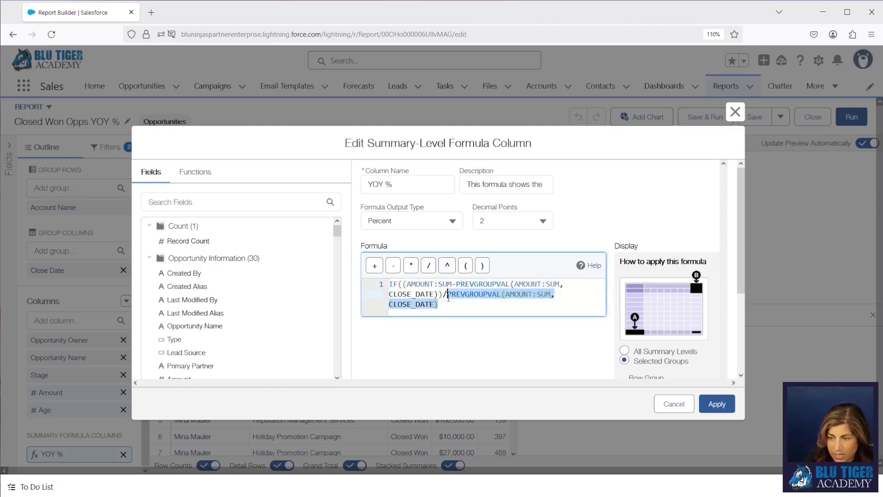
left_click(404, 284)
type("PREVGROUPVAL(AMOUNT:SUM,CLOSE_DATE)")
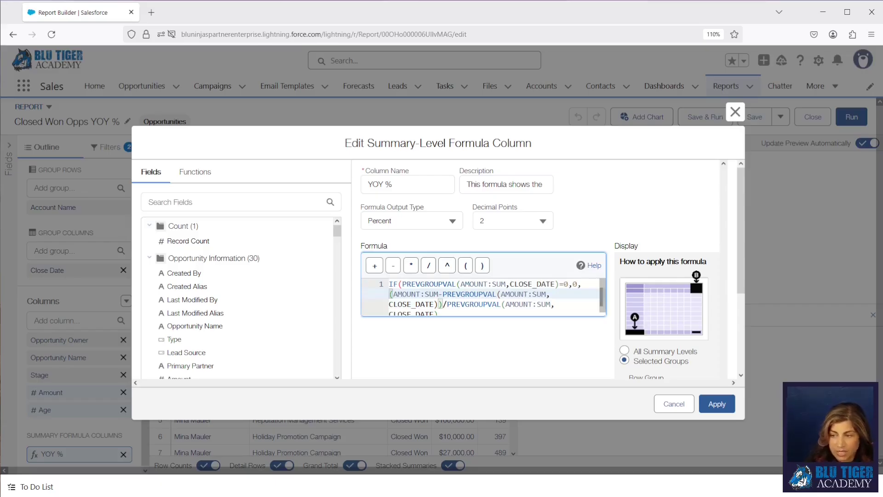
left_click_drag(590, 284, 389, 284)
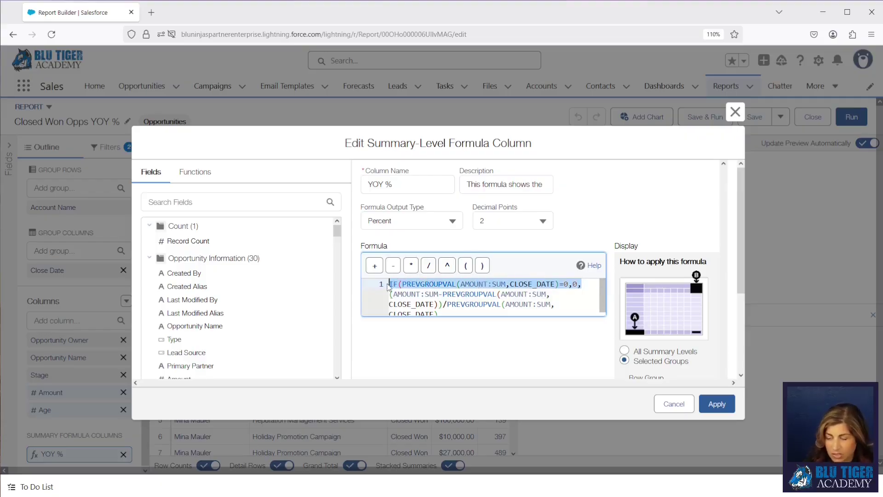
Complete the YOY % formula with a final closing parenthesis and apply it, saving and running the report to review the percentages
left_click(720, 405)
left_click(444, 310)
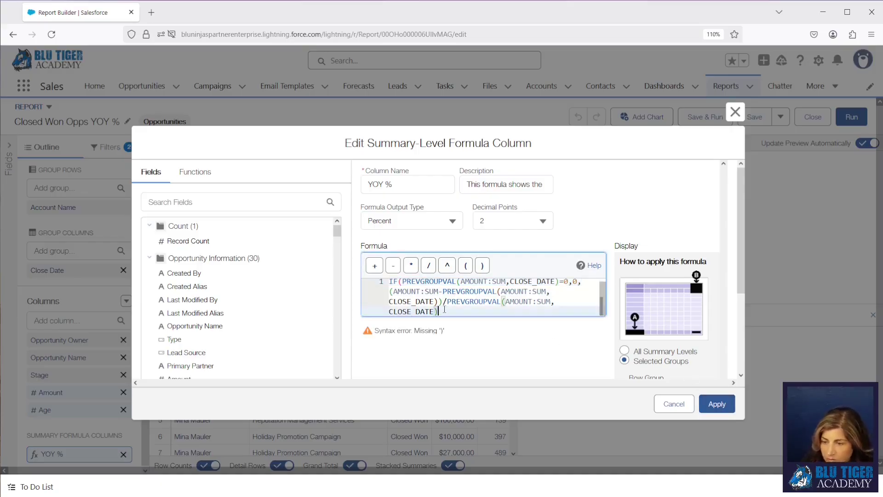
type(")")
left_click(717, 404)
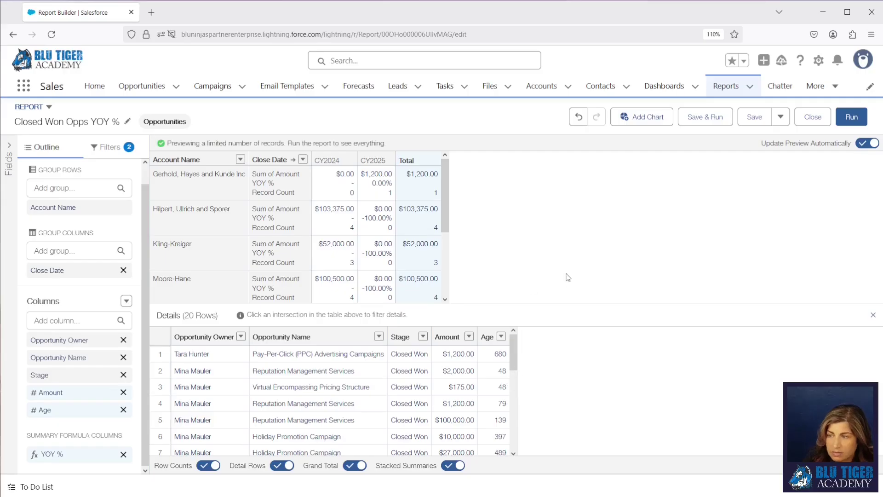
left_click(703, 118)
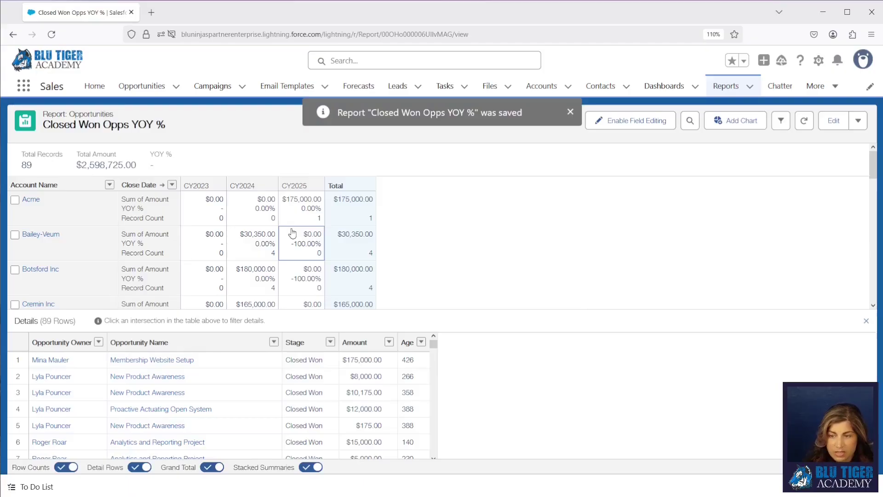
scroll(275, 236, "down", 3)
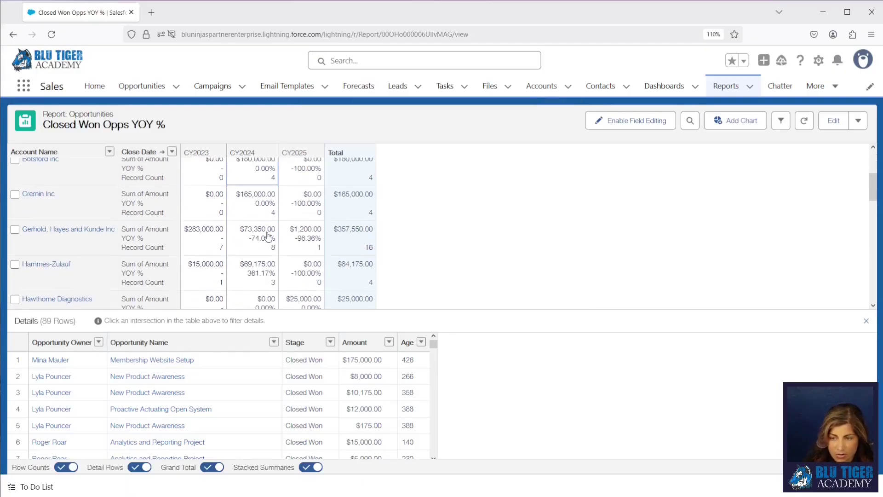
scroll(269, 237, "down", 6)
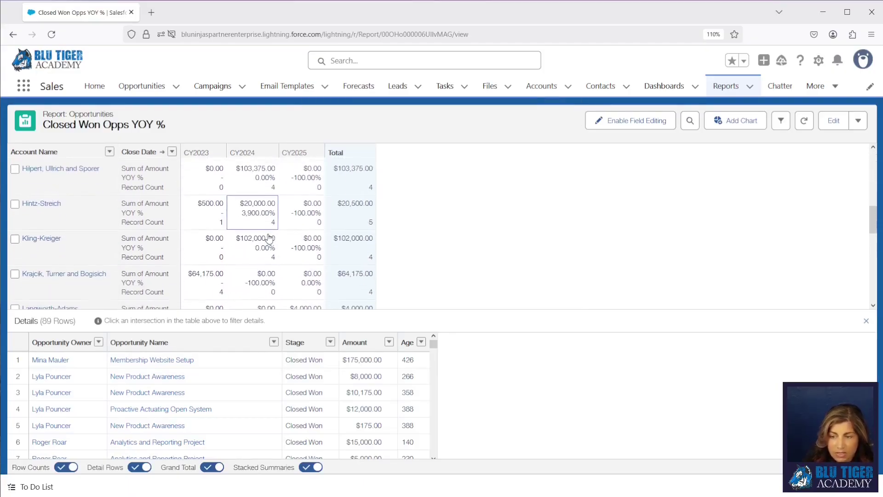
scroll(269, 237, "down", 5)
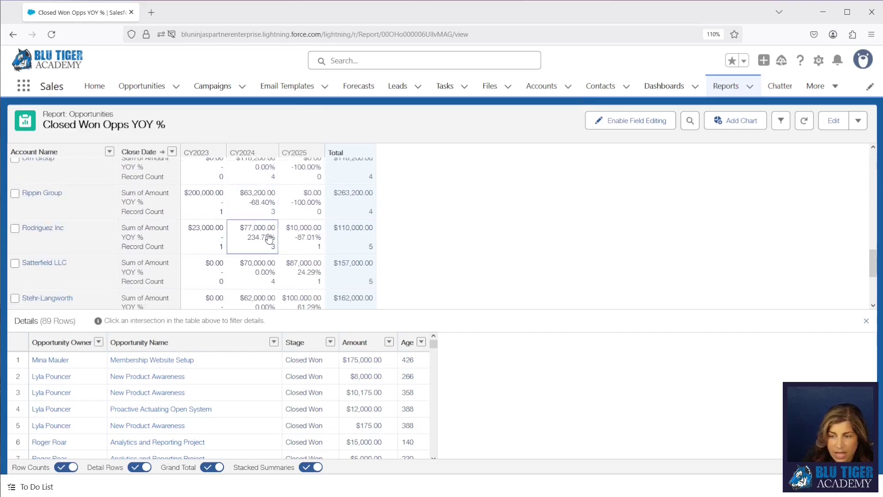
scroll(269, 237, "down", 2)
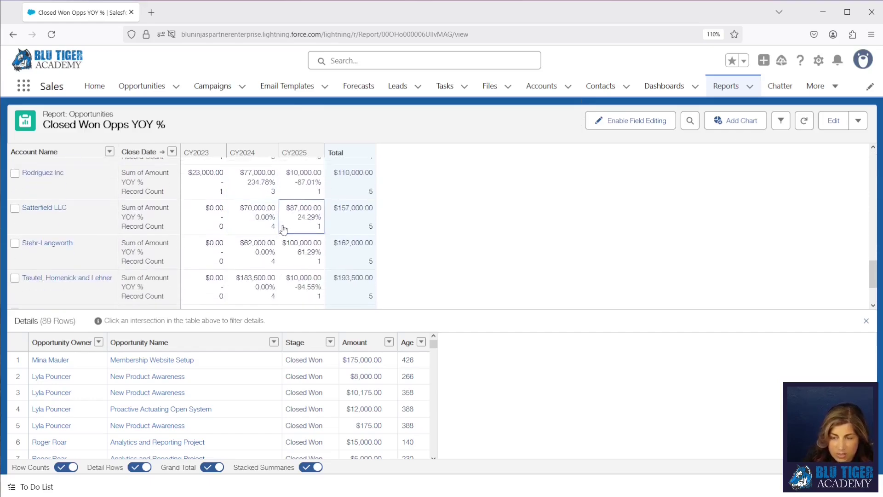
Reopen the report for editing and add a conditional formatting rule that applies to YOY %
left_click(826, 121)
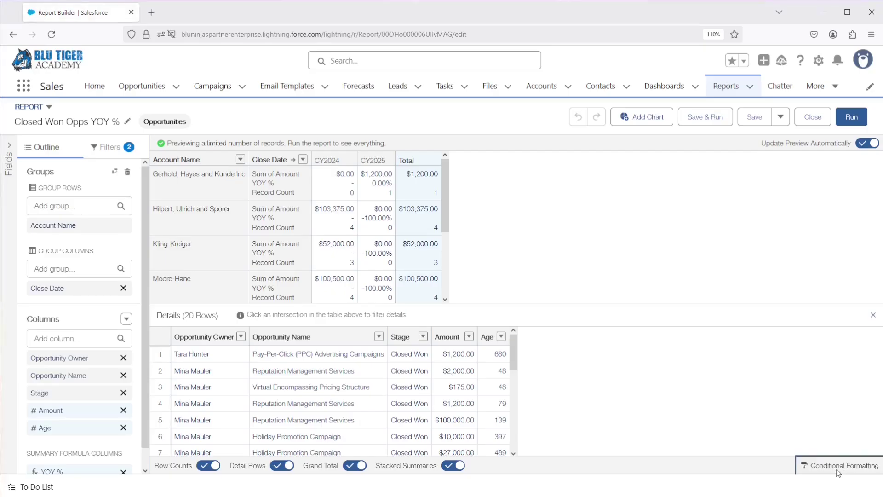
left_click(837, 469)
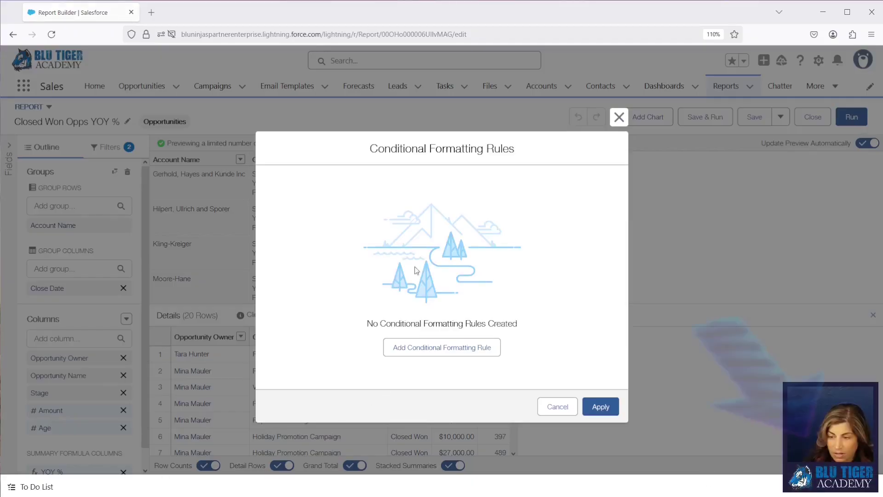
left_click(419, 348)
left_click(325, 238)
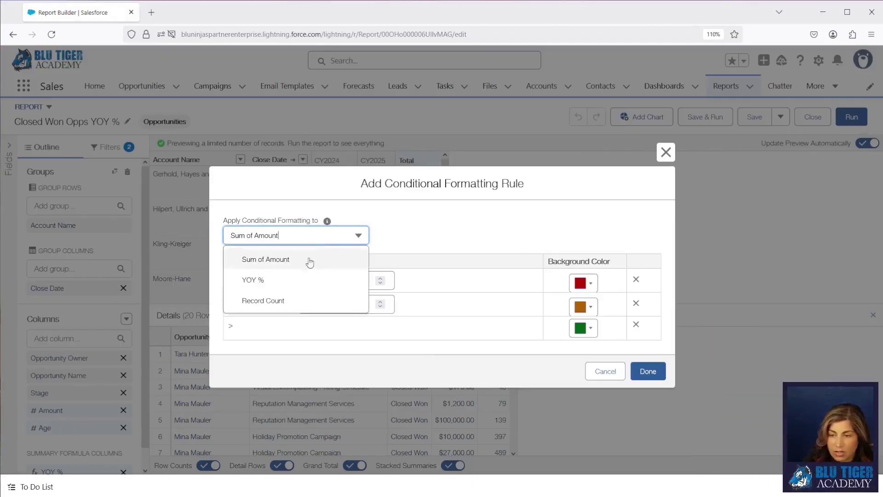
left_click(289, 283)
Set the rule's range limits to 0 for red and 5 for orange, with green above 5, and apply it
left_click(310, 277)
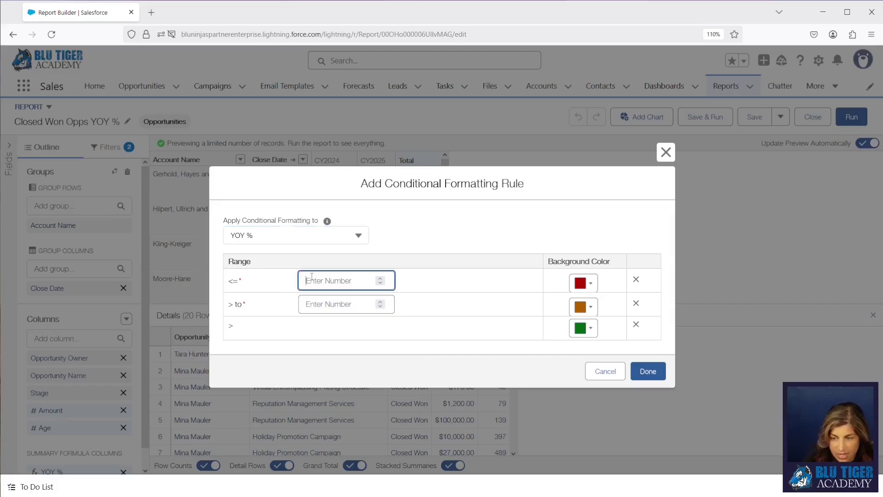
type("0")
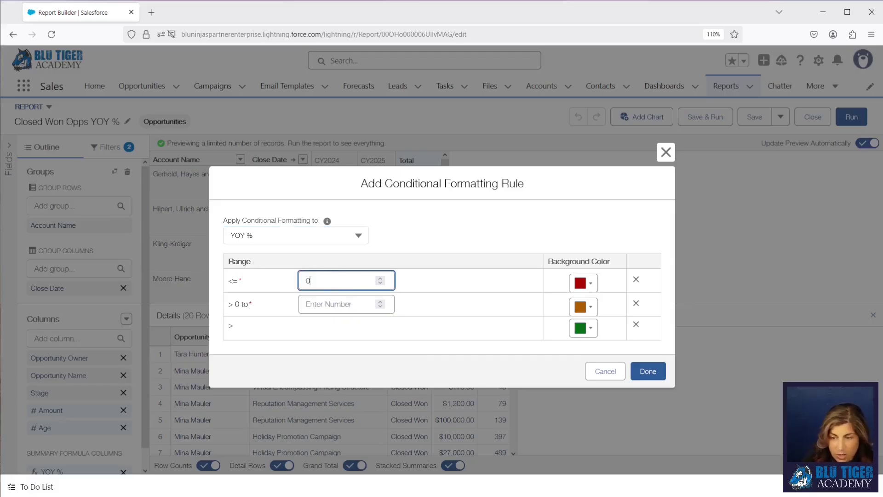
left_click(317, 304)
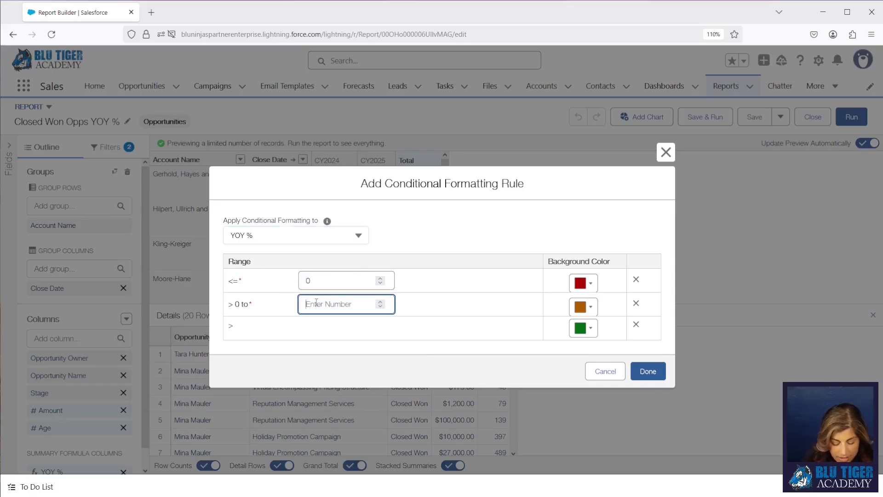
type("5")
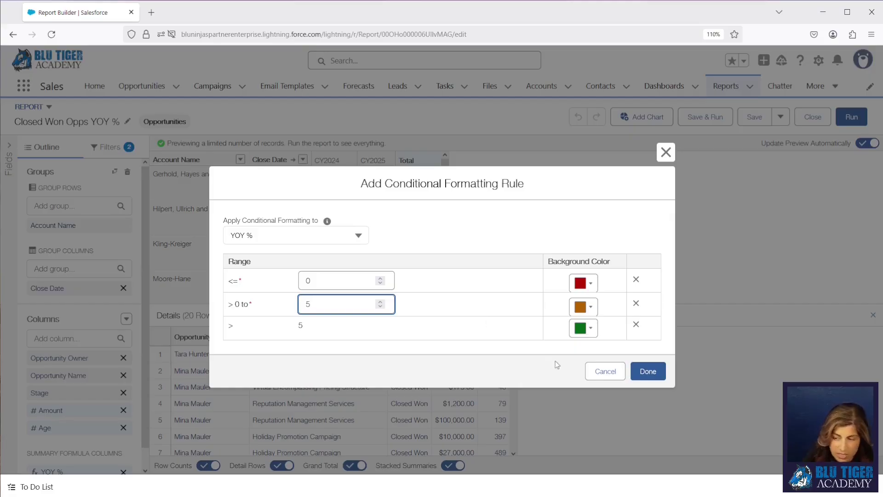
left_click(644, 373)
left_click(590, 411)
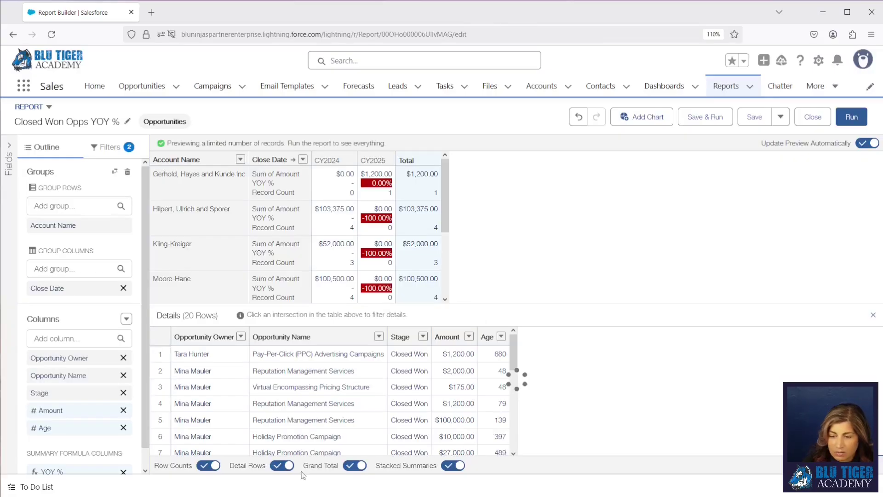
Save and run the report with row counts off, and hide its detail rows
left_click(694, 118)
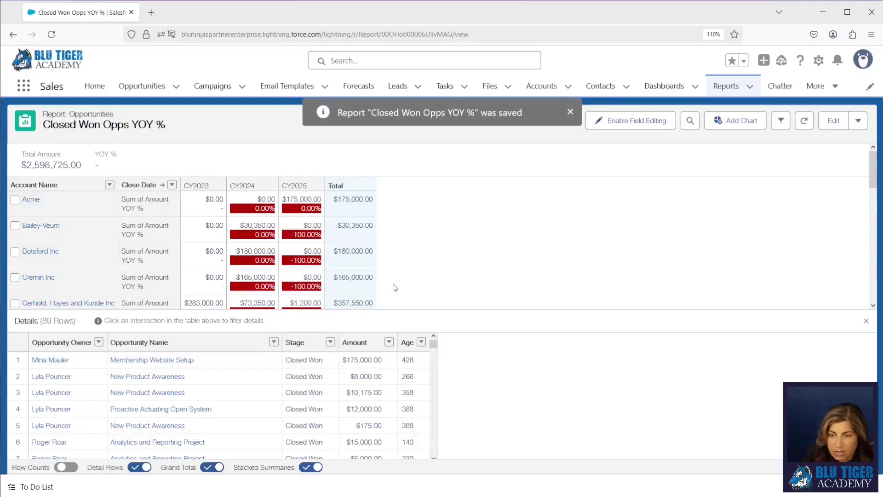
scroll(394, 290, "down", 3)
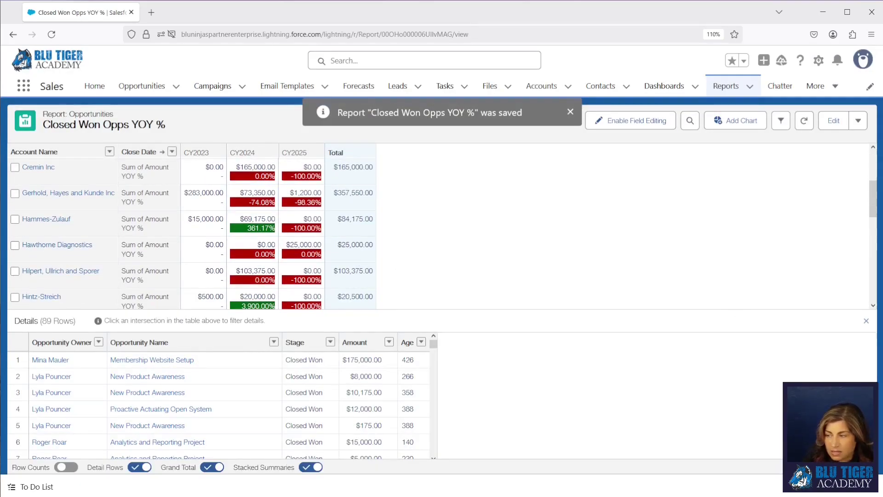
left_click(867, 321)
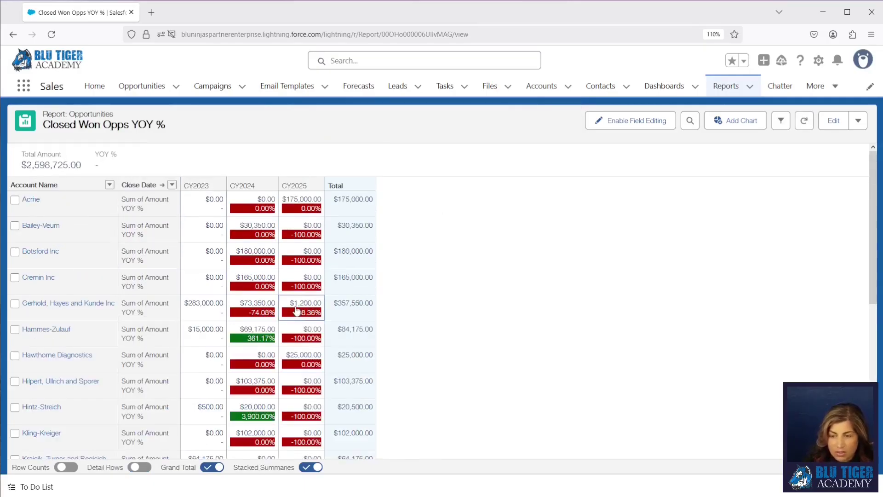
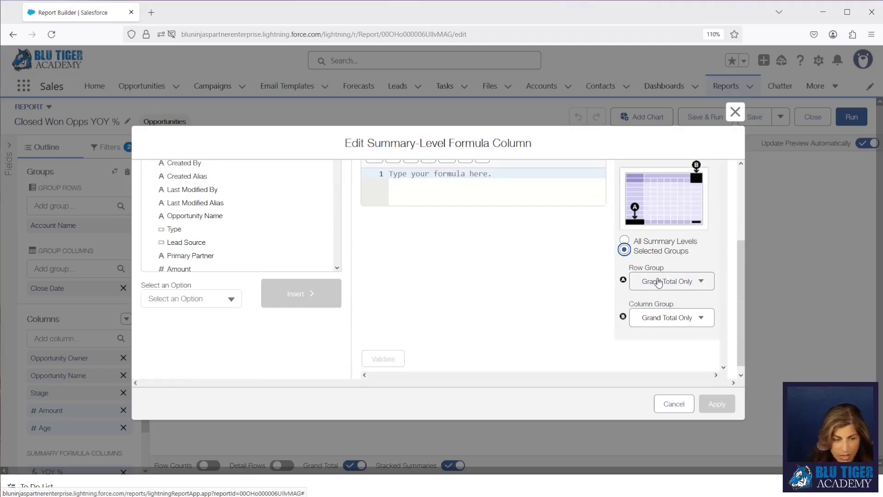
Set the Overall YOY% formula to display at Grand Total Only for the row group and Close Date for the column group
left_click(662, 278)
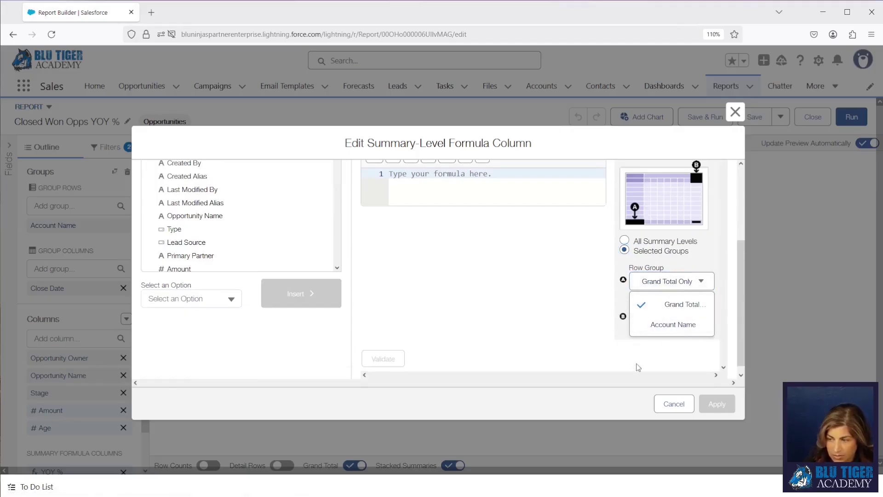
left_click(690, 305)
left_click(671, 316)
left_click(676, 294)
scroll(376, 297, "up", 3)
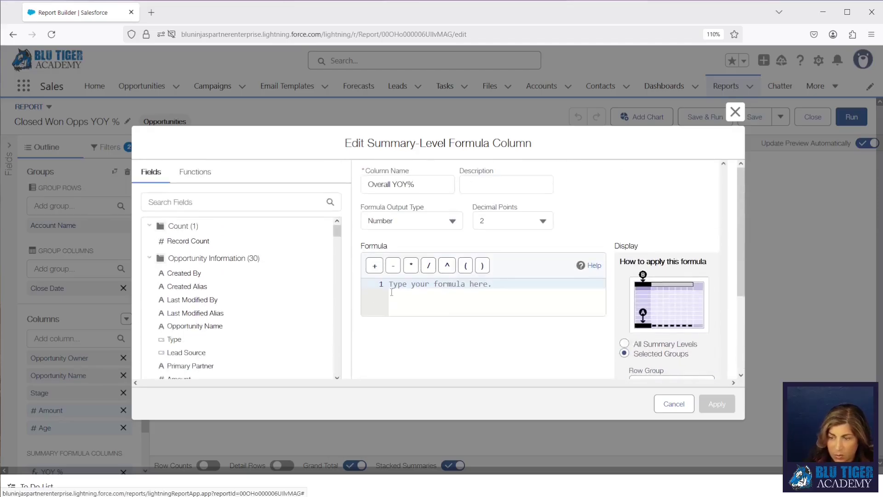
Set the Overall YOY% formula to IF(PREVGROUPVAL(AMOUNT:SUM,CLOSE_DATE)=0,0,(AMOUNT:SUM-PREVGROUPVAL(AMOUNT:SUM,CLOSE_DATE))/PREVGROUPVAL(AMOUNT:SUM,CLOSE_DATE)) with Percent output, and apply it
left_click(395, 285)
type("IF(PREVGROUPVAL(AMOUNT:SUM,CLOSE_DATE)=0,0,(AMOUNT:SUM-PREVGROUPVAL(AMOUNT:SUM,CLOSE_DATE))/PREVGROUPVAL(AMOUNT:SUM,CLOSE_DATE))")
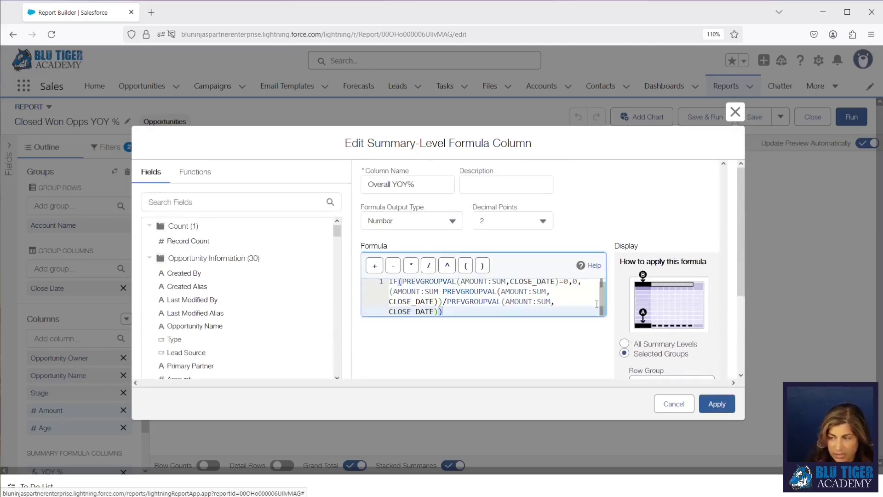
scroll(562, 304, "up", 1)
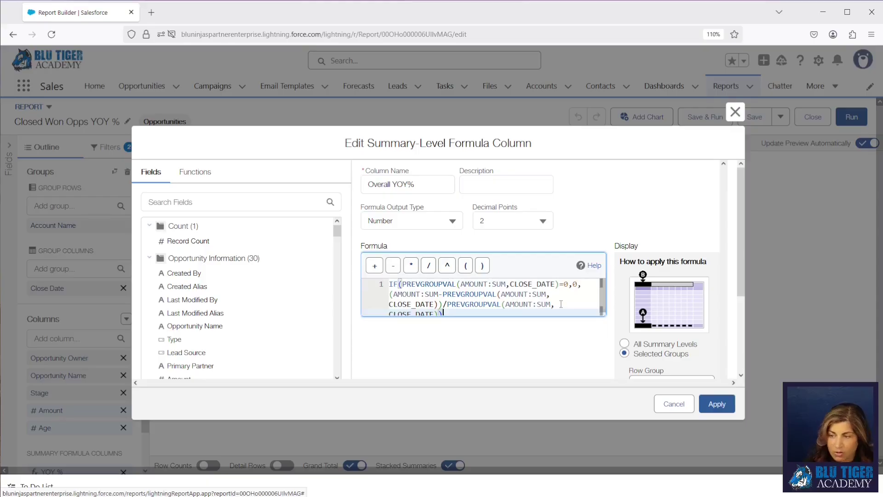
left_click(399, 220)
left_click(401, 263)
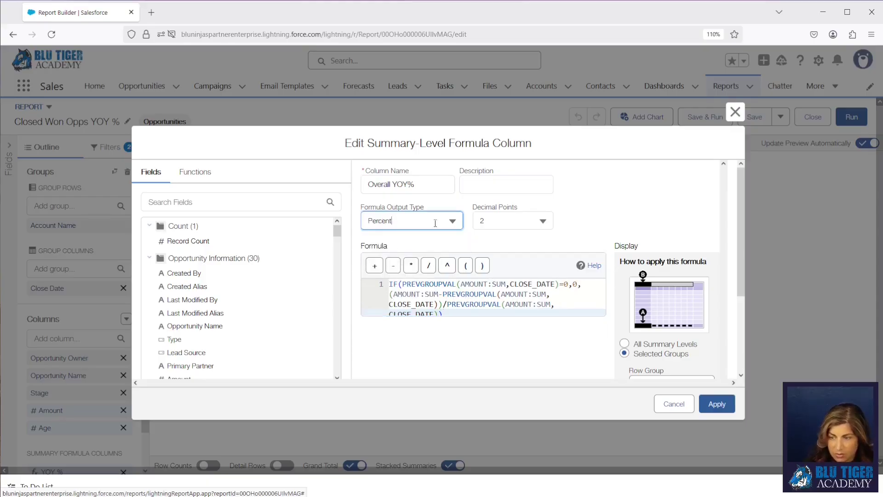
left_click(716, 405)
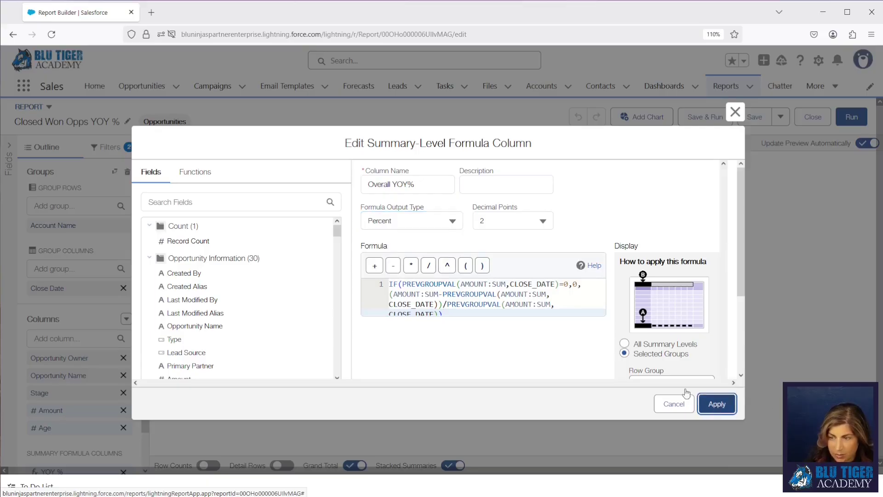
Save and run the report, and check the Overall YOY% values in the grand total row
left_click(716, 117)
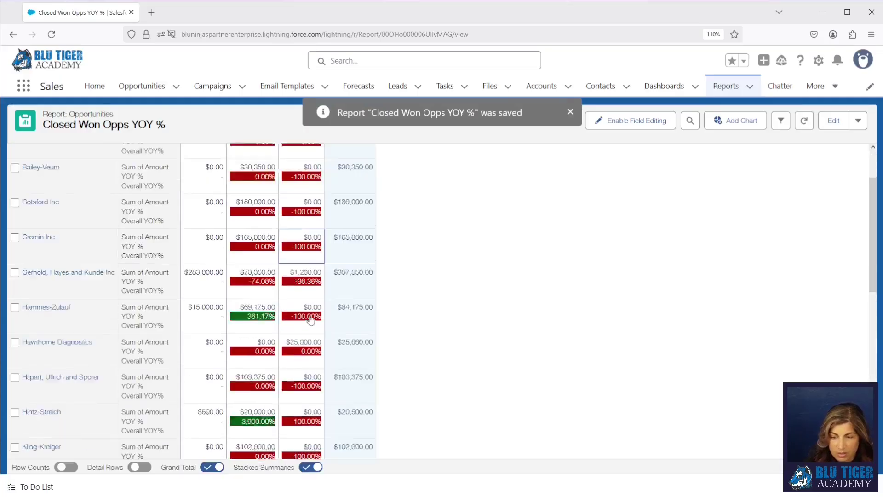
scroll(414, 322, "down", 10)
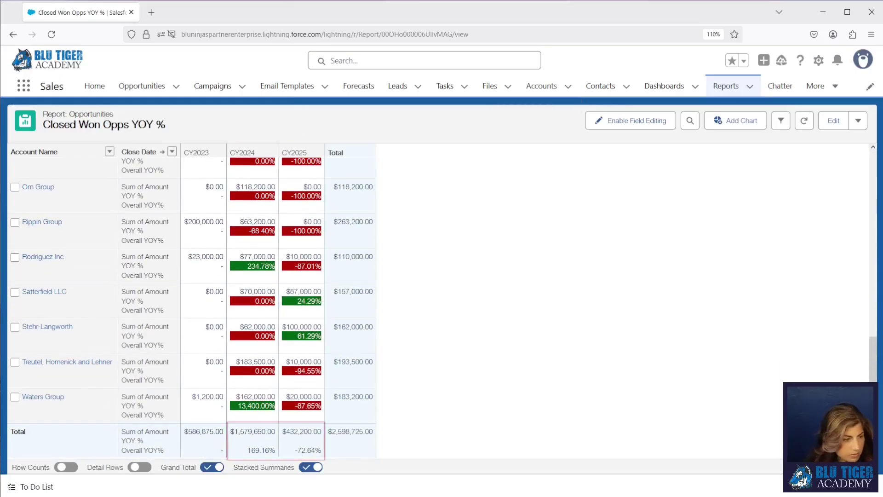
Switch to Excel and check the overall percentage by entering 432200 as Current Year in A4 and 1579650 as Previous Year in B4
key("alt+Tab")
left_click_drag(549, 46, 451, 85)
left_click(411, 231)
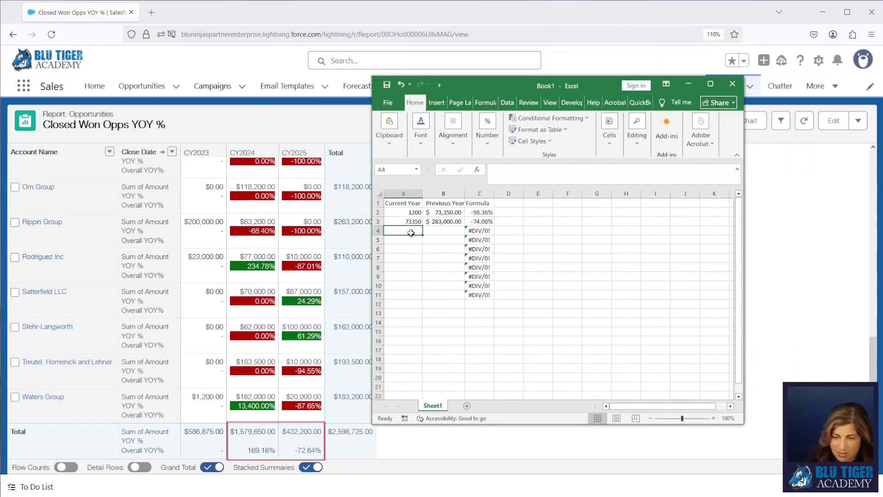
type("1")
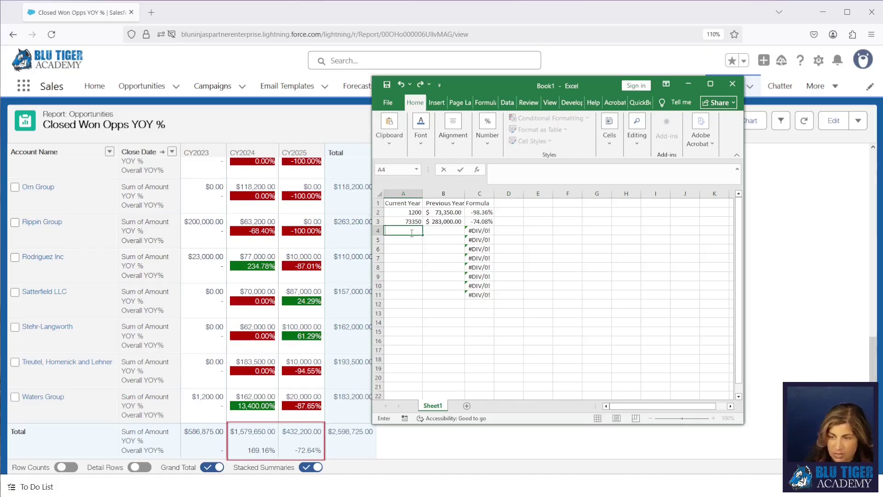
type("432")
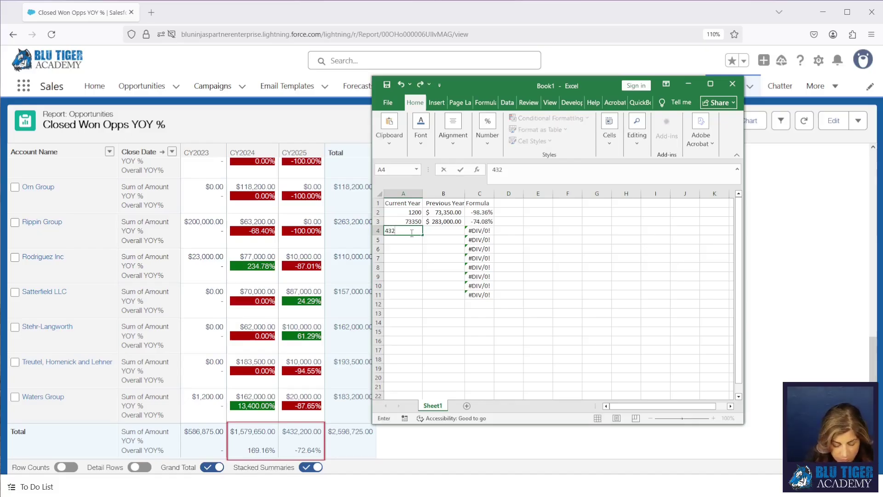
type("2")
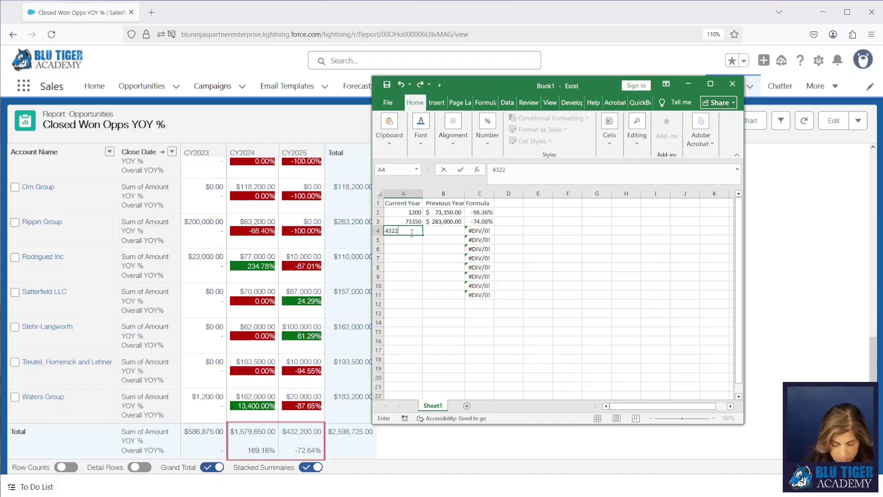
type("00")
key("Tab")
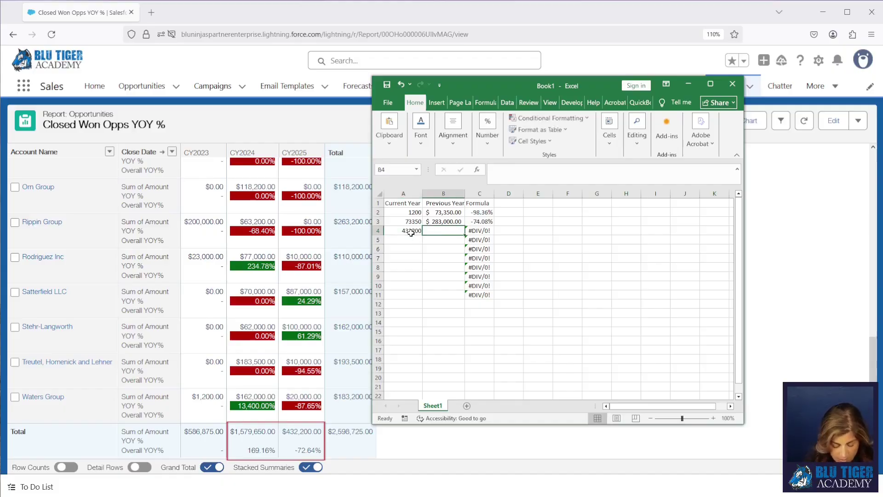
type("1,57")
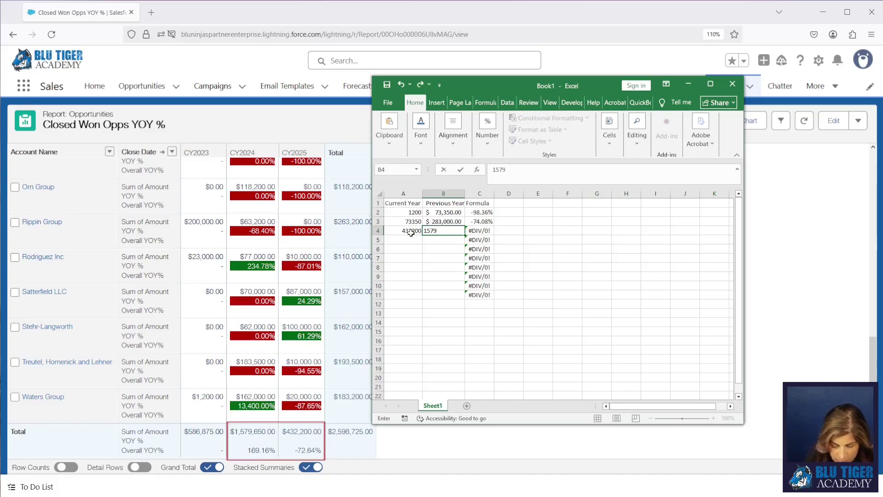
type("9,650")
key("Return")
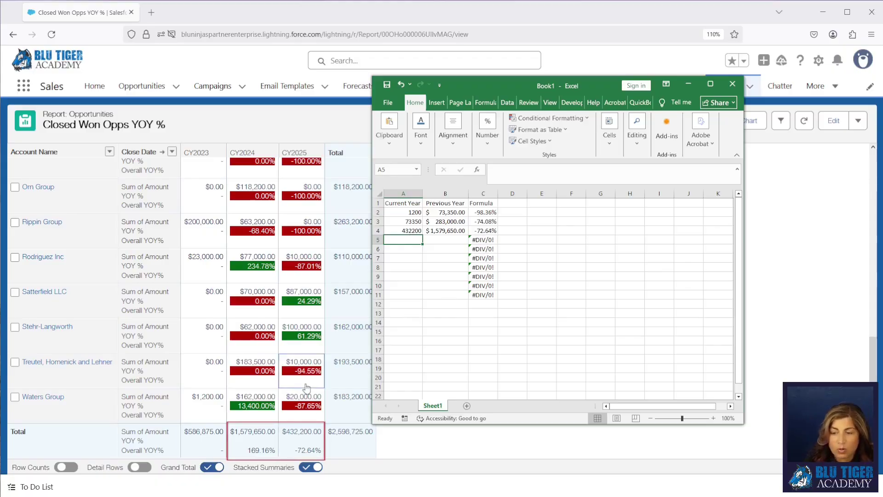
left_click(688, 84)
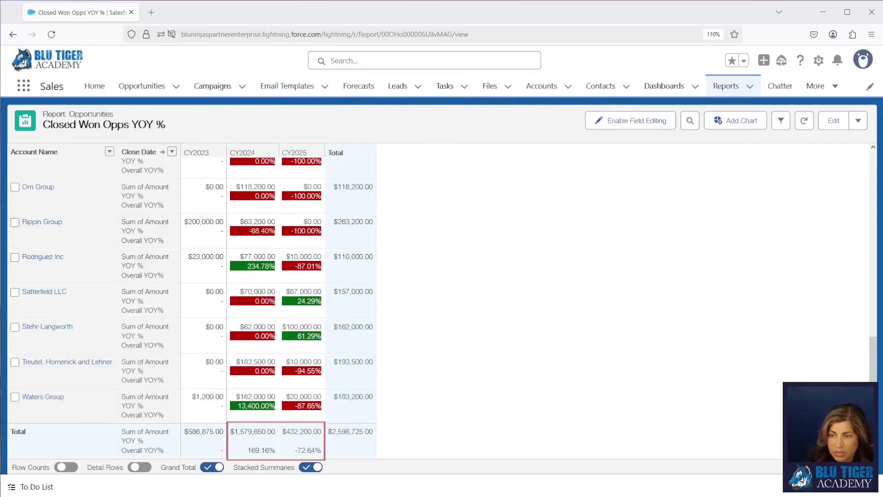
Reopen the report for editing and add a Close Date filter that equals the relative date THIS YEAR
scroll(461, 341, "up", 10)
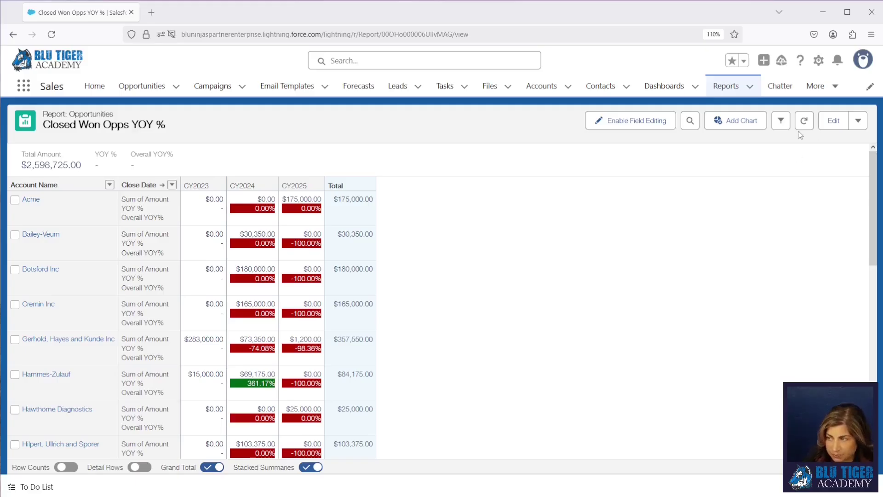
left_click(843, 125)
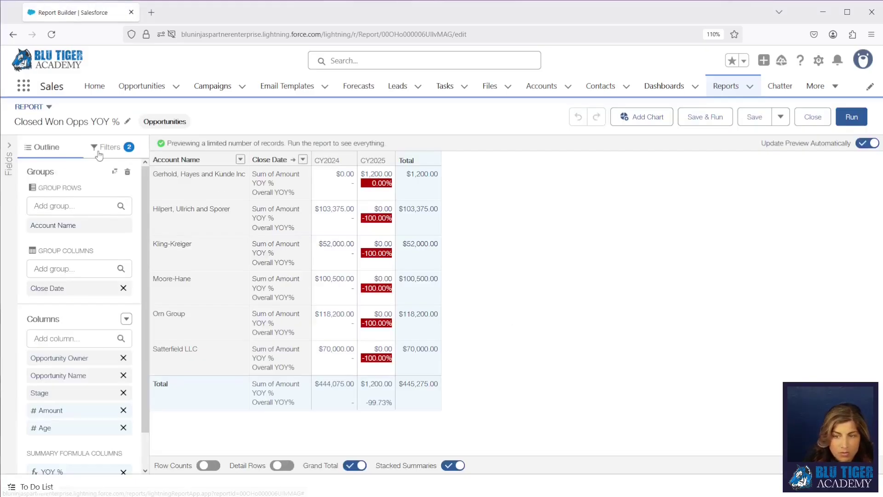
left_click(99, 153)
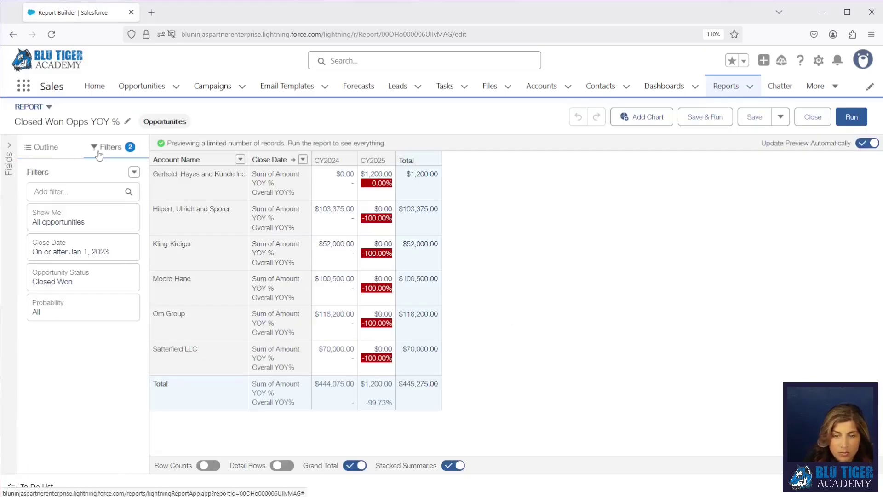
left_click(50, 190)
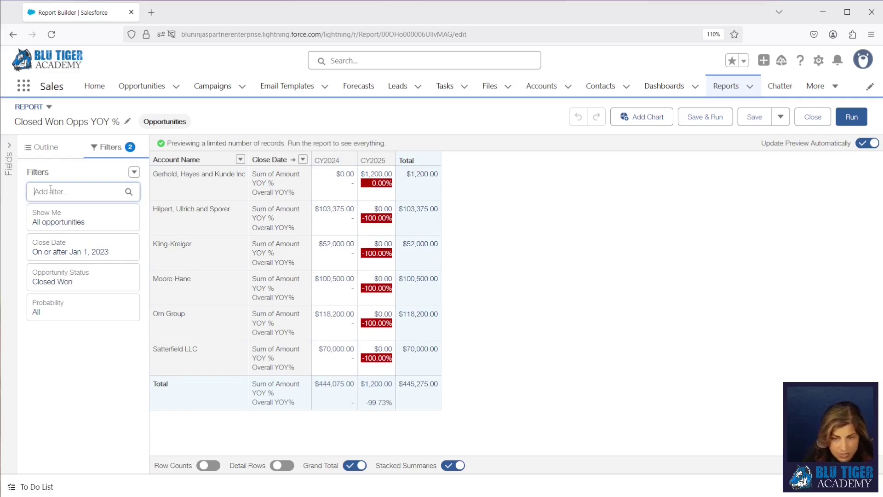
type("close")
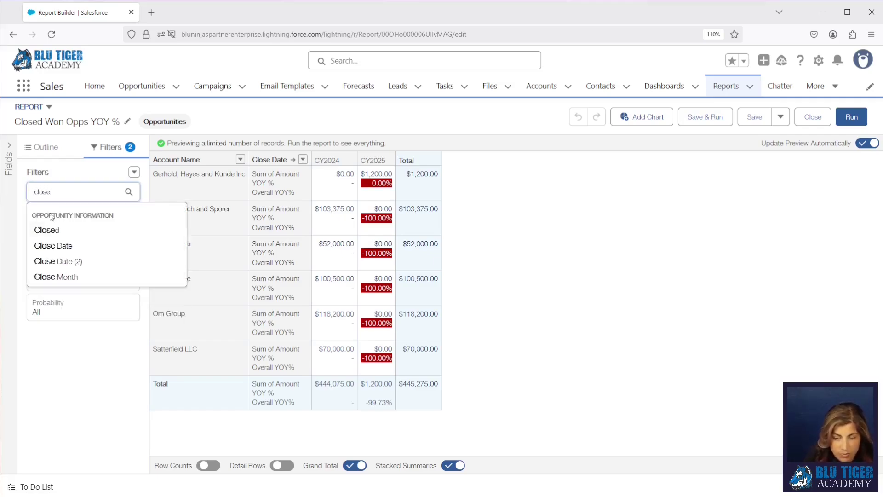
left_click(53, 245)
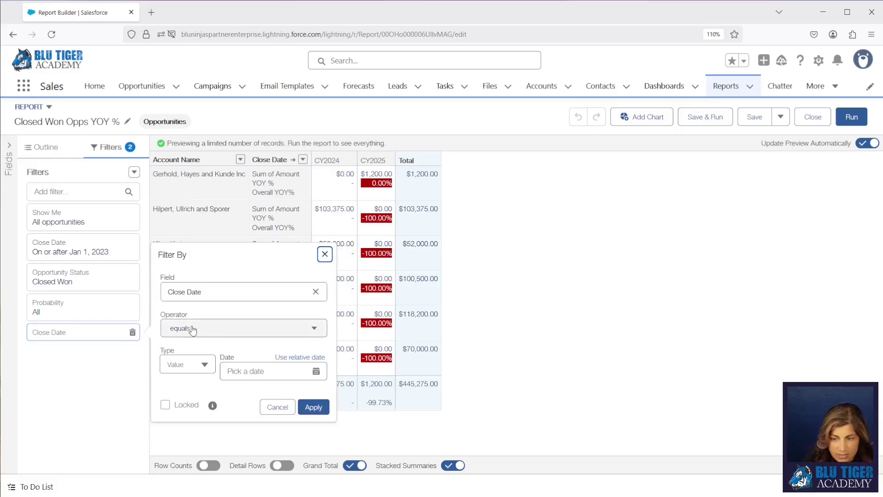
left_click(300, 357)
type("THIS YEAR")
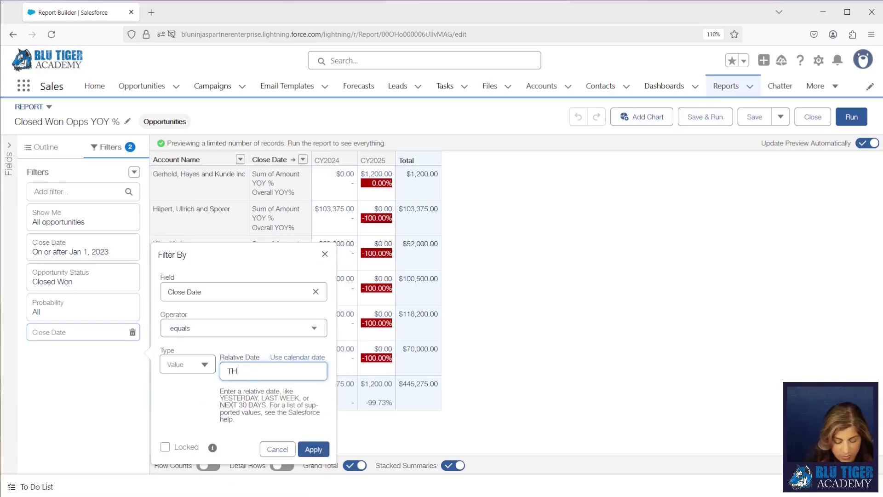
left_click(314, 450)
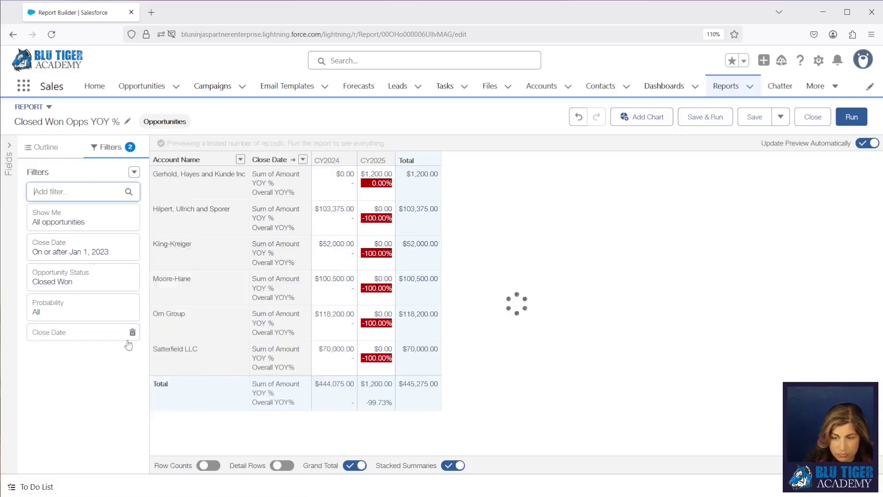
Add a second Close Date filter with the operator less or equal and the relative date TODAY
left_click(63, 188)
type("close")
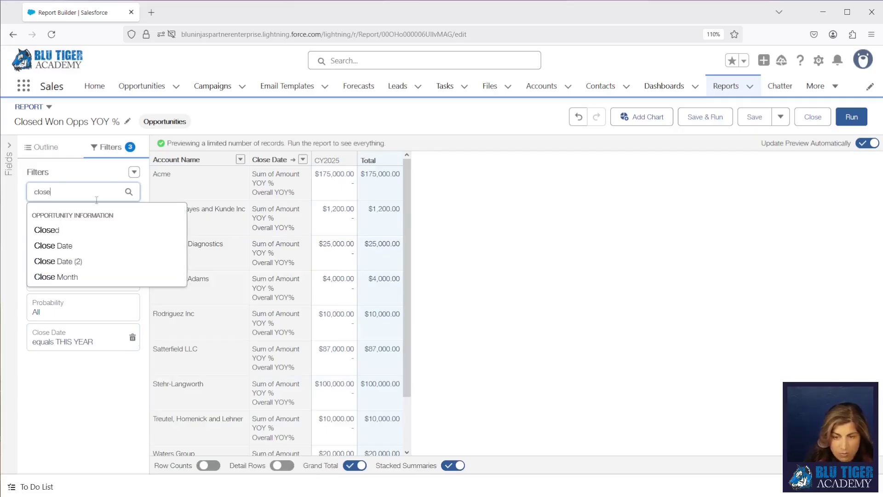
left_click(83, 247)
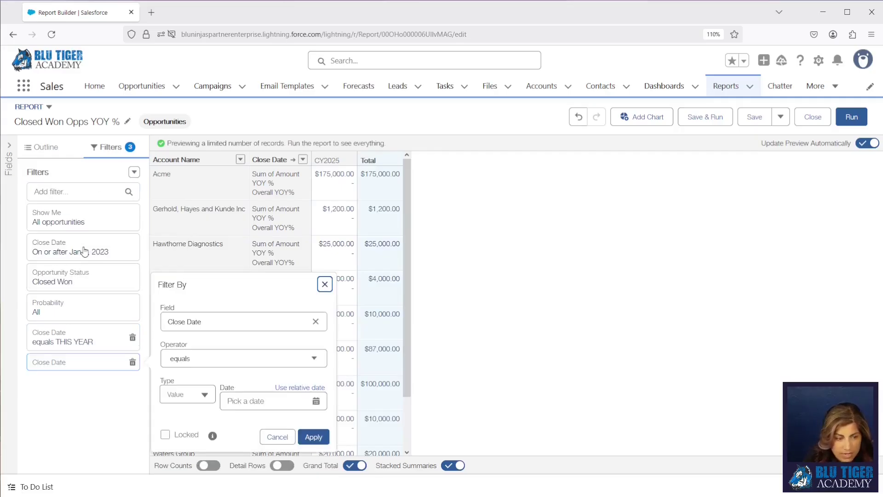
left_click(205, 362)
left_click(209, 320)
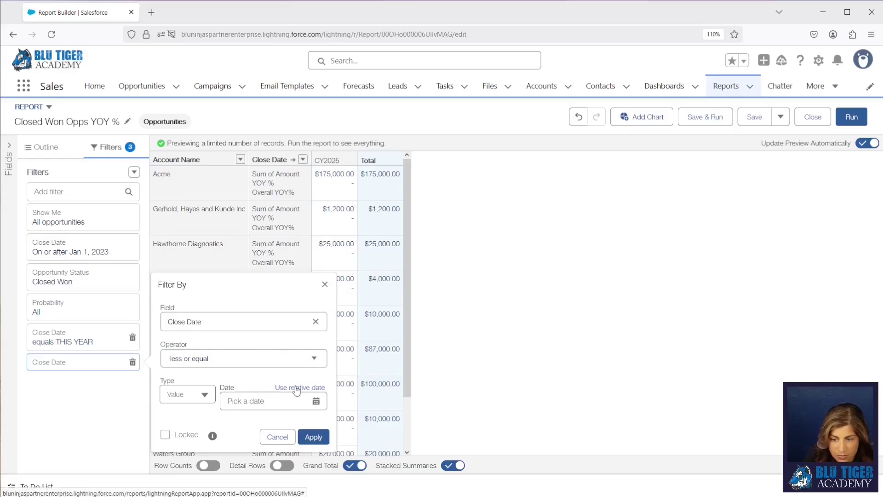
left_click(294, 389)
left_click(273, 378)
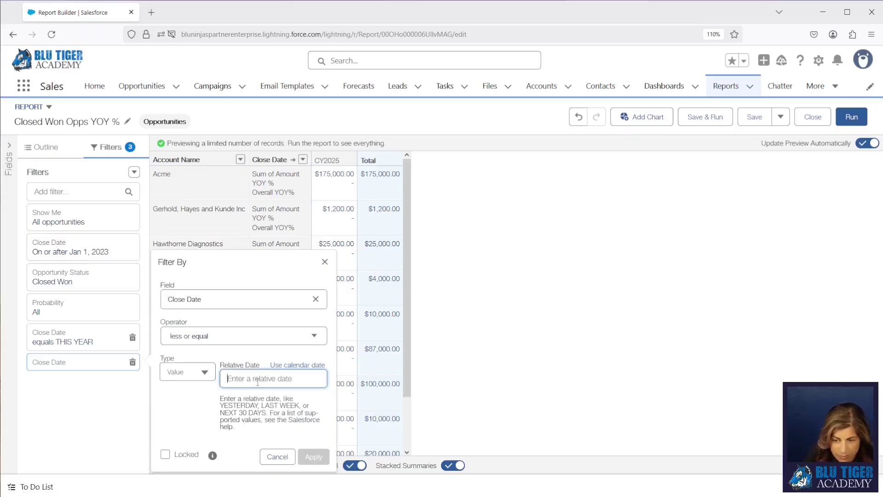
type("TODAY")
left_click(314, 456)
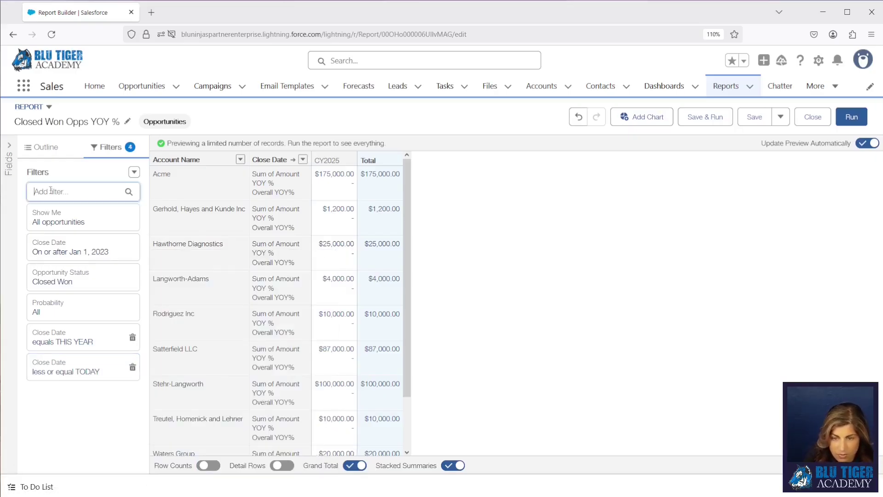
Add a third Close Date filter that equals the relative date LAST YEAR
type("close")
left_click(63, 252)
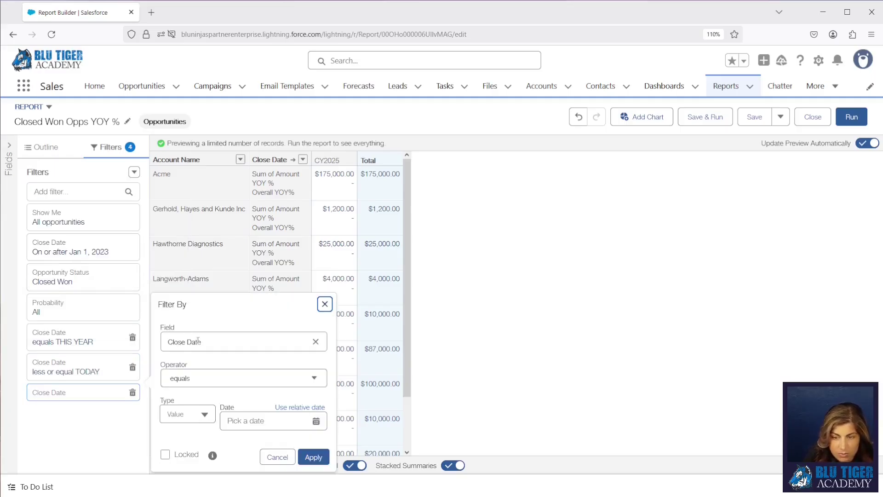
left_click(294, 408)
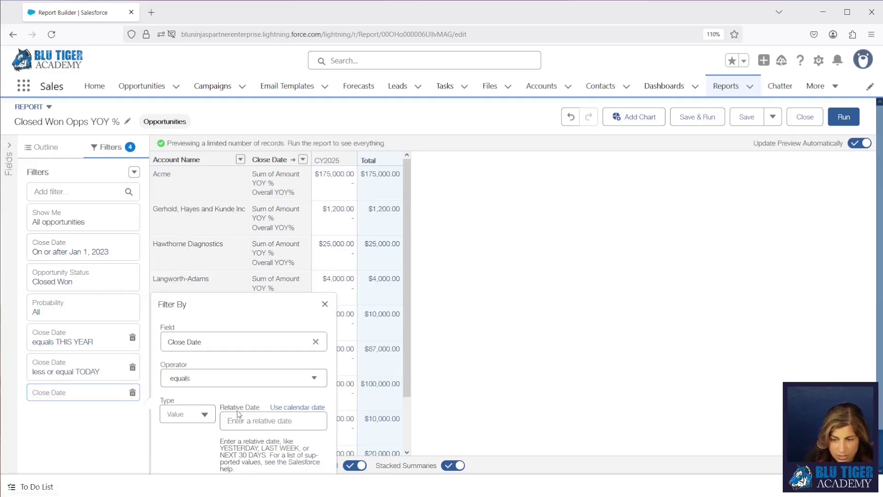
left_click(274, 378)
type("LAST YEAR")
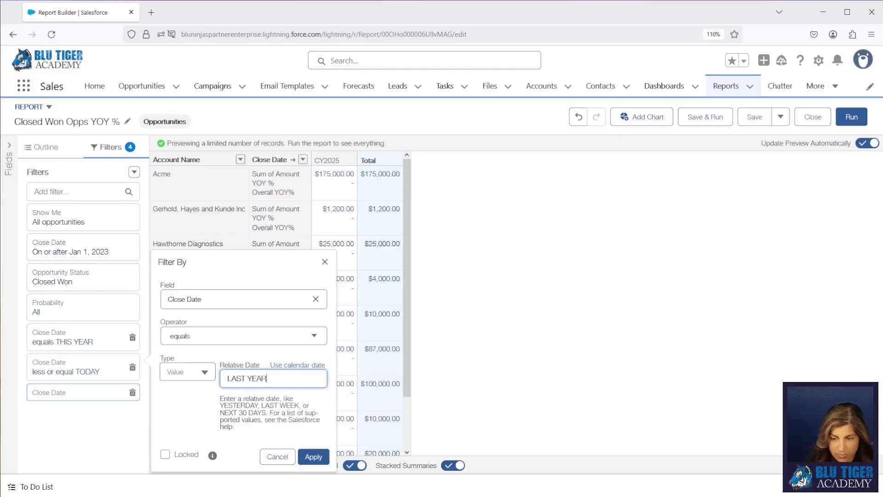
left_click(313, 457)
Add a fourth Close Date filter with the operator less or equal and the relative date 365 DAYS AGO
type("close")
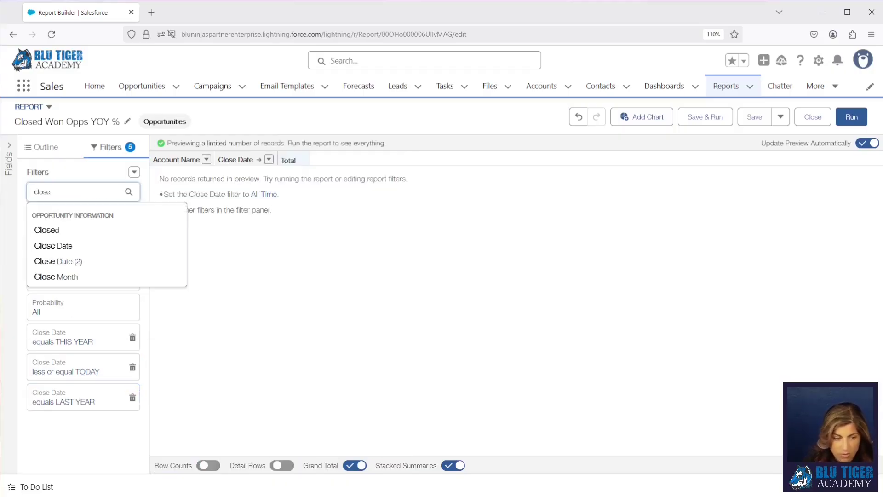
left_click(89, 248)
left_click(186, 378)
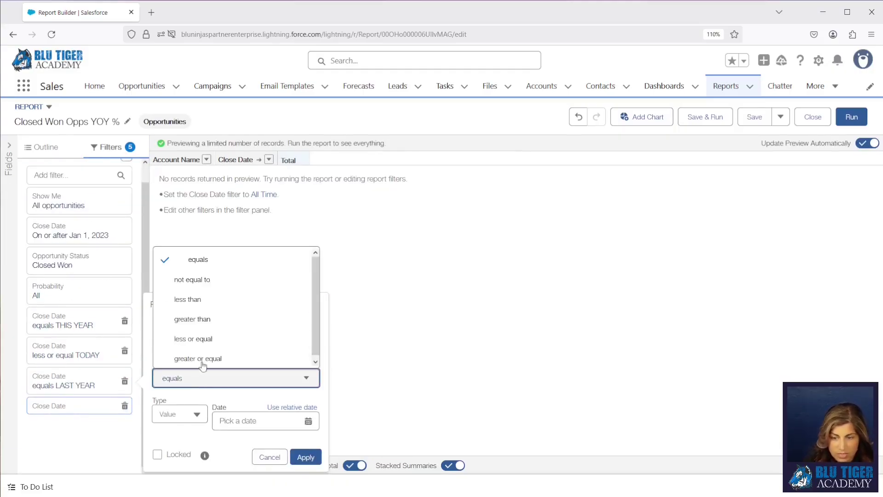
left_click(201, 338)
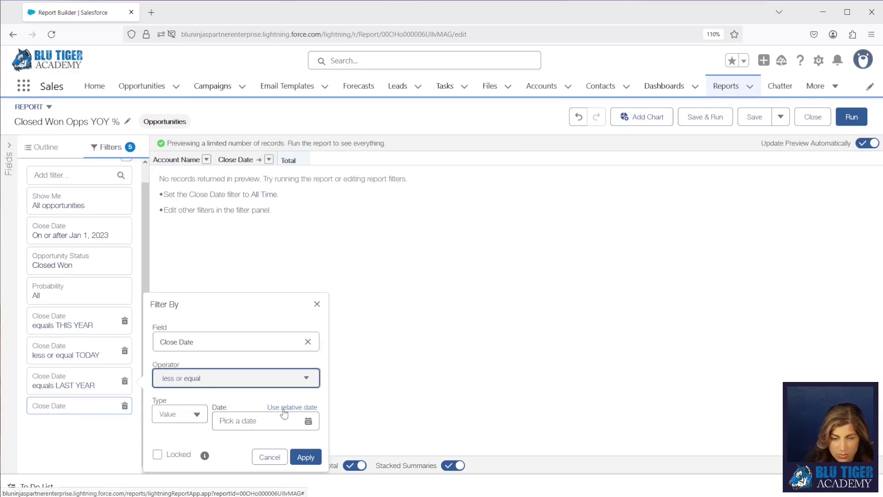
left_click(292, 407)
left_click(232, 420)
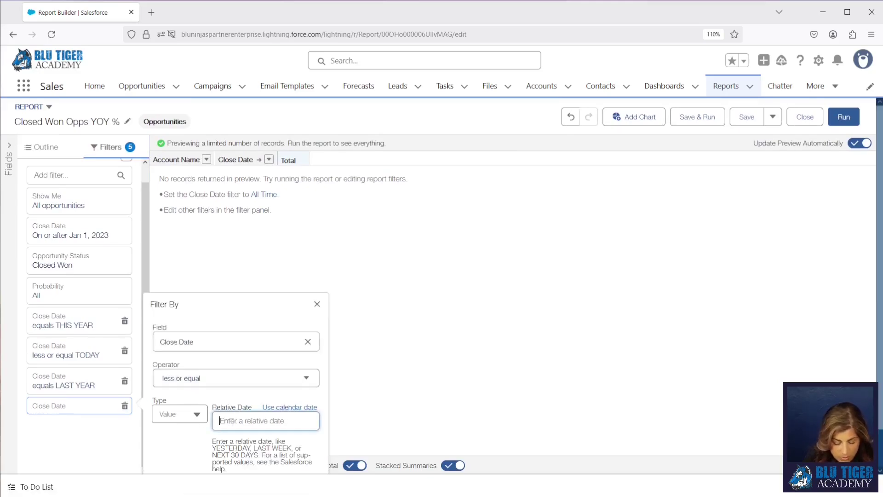
type("365 DAYS AGO")
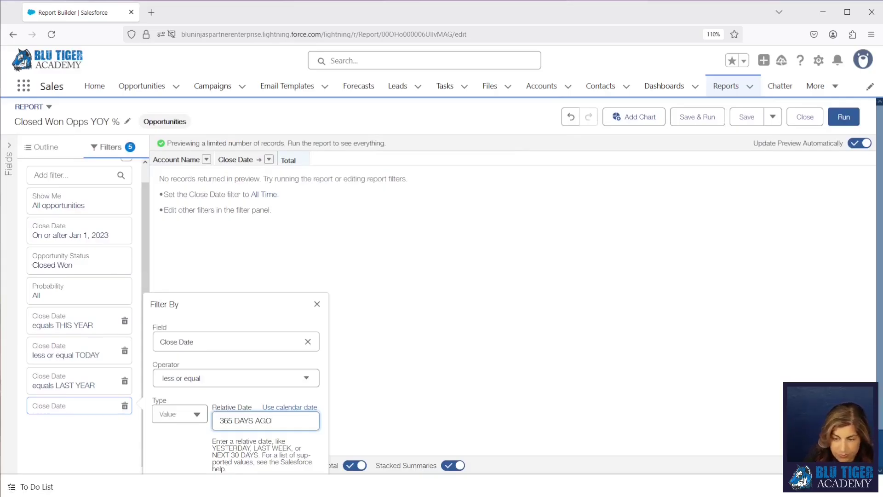
scroll(236, 391, "down", 2)
left_click(306, 455)
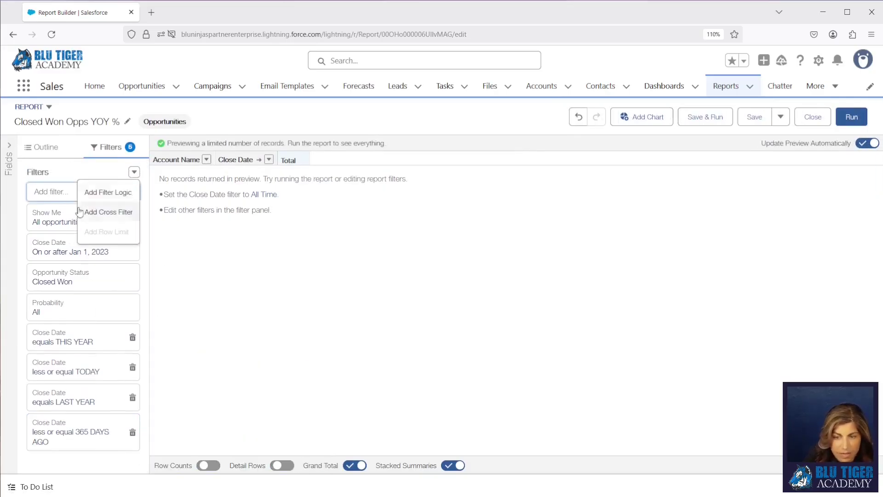
Add filter logic to the report and set it to (1 AND 2) OR (3 AND 4)
left_click(96, 192)
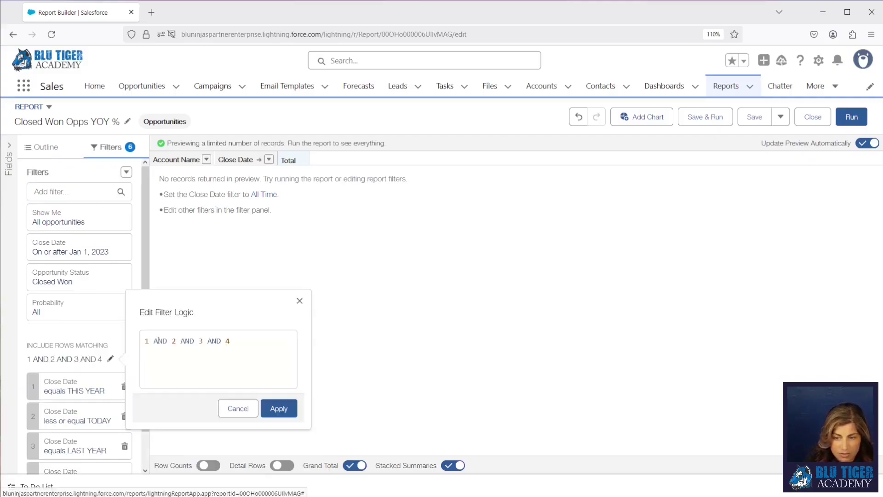
scroll(55, 334, "down", 1)
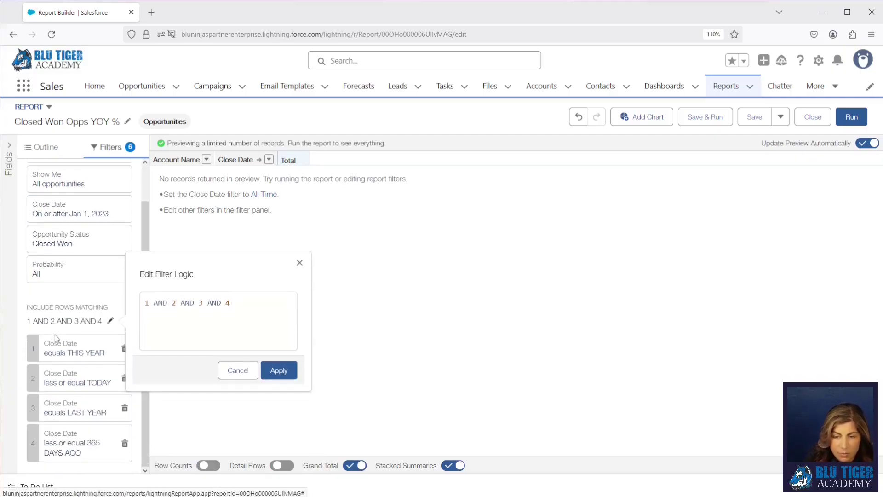
left_click(146, 303)
type("(")
left_click(180, 304)
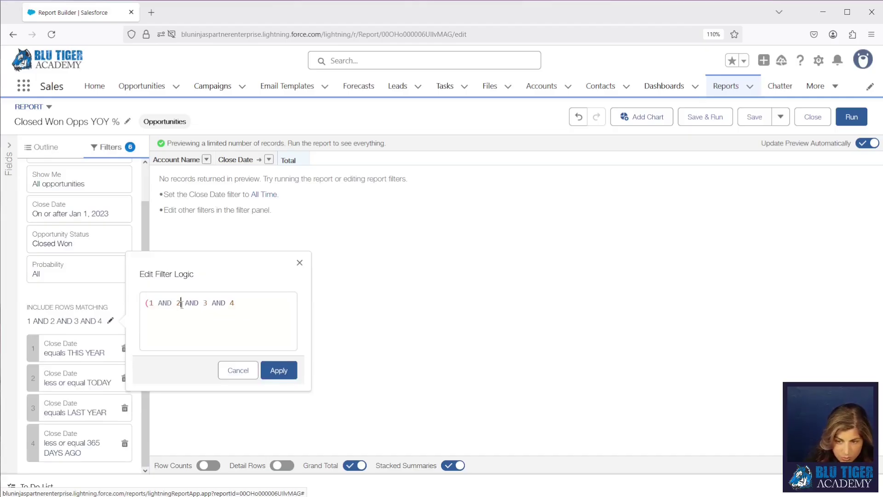
type(")")
double_click(190, 304)
type("OR")
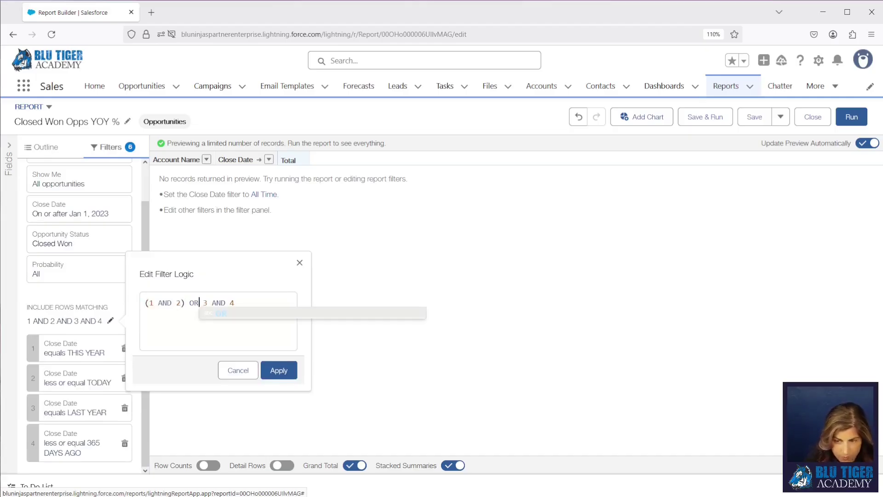
left_click(206, 304)
type("(")
left_click(288, 303)
type(")")
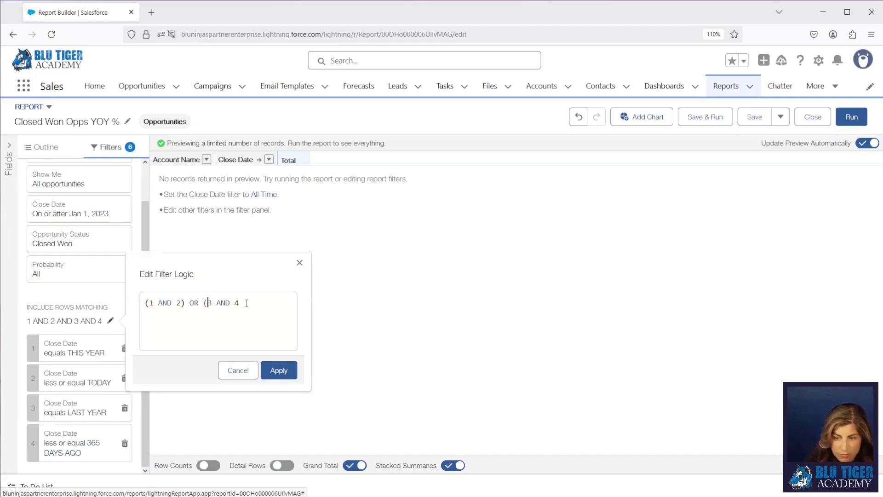
left_click(278, 371)
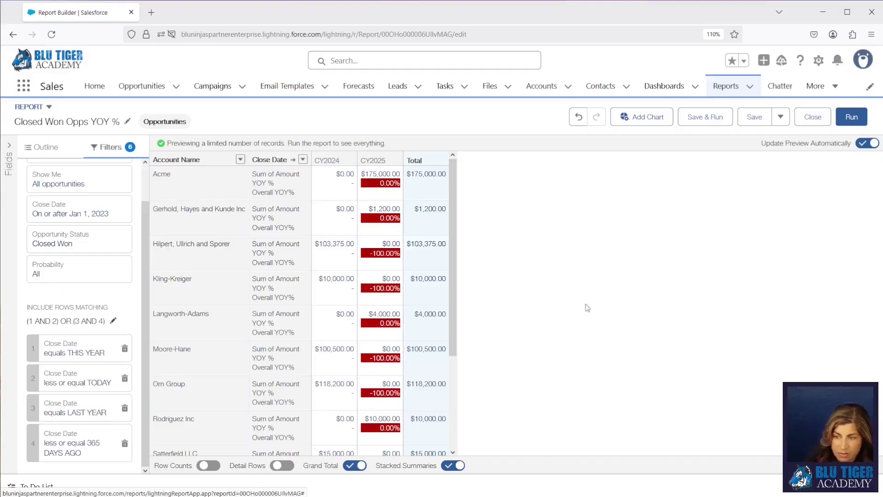
Save the filtered report as a new report named Closed Won Opps YOY % YTD in Private Reports
left_click(778, 117)
left_click(755, 140)
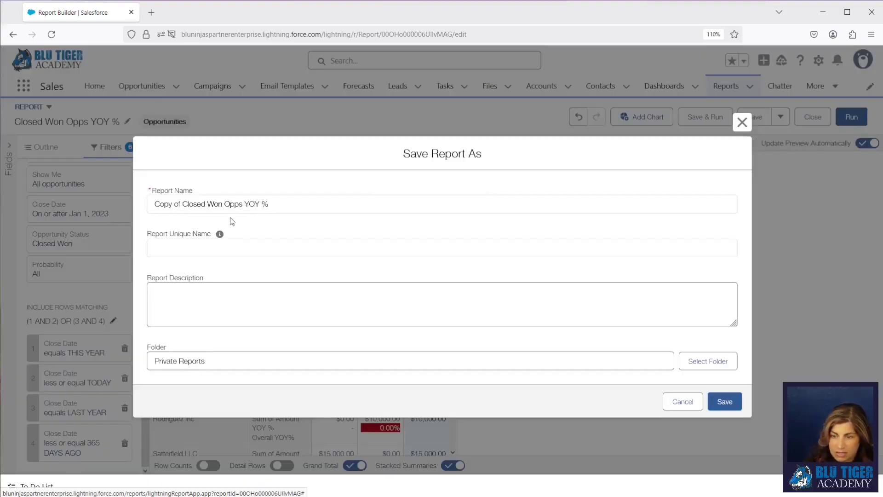
left_click(283, 205)
type("YTD")
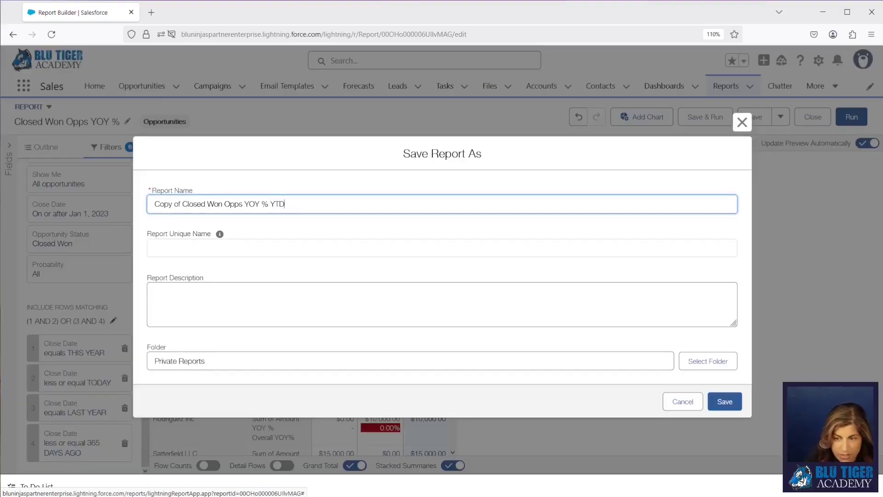
left_click(181, 203)
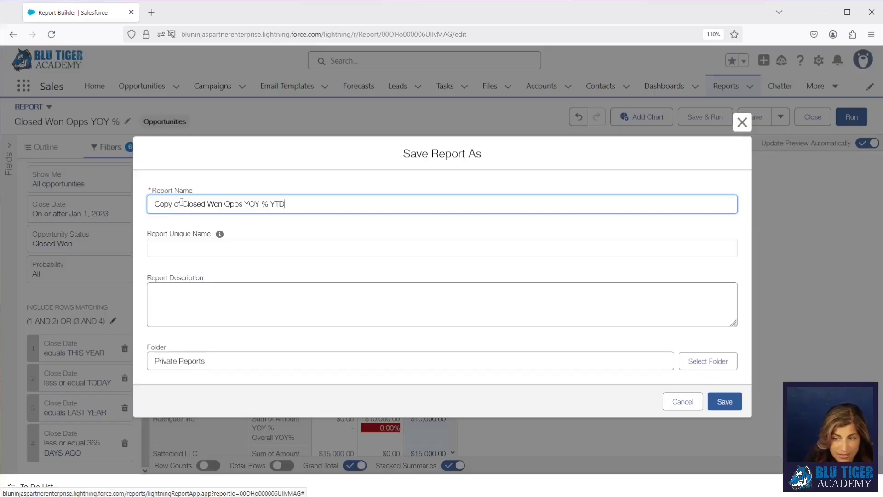
key("shift+Home")
key("BackSpace")
left_click(194, 249)
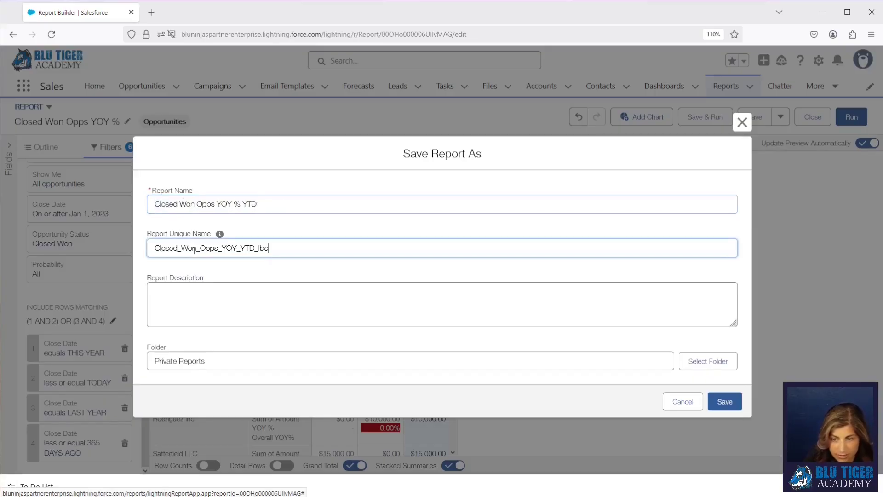
left_click(724, 402)
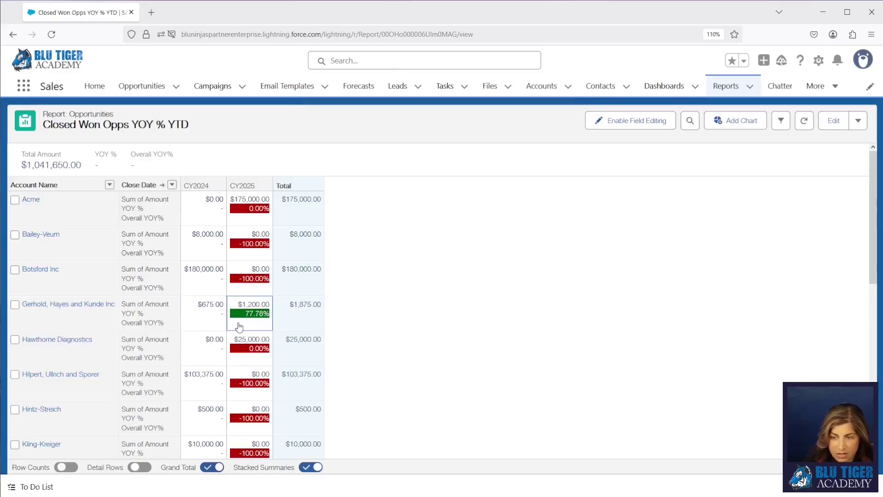
Look through the saved YTD report, reopen it for editing and add Close Date (2) as a second row group
scroll(219, 271, "down", 1)
scroll(219, 270, "up", 1)
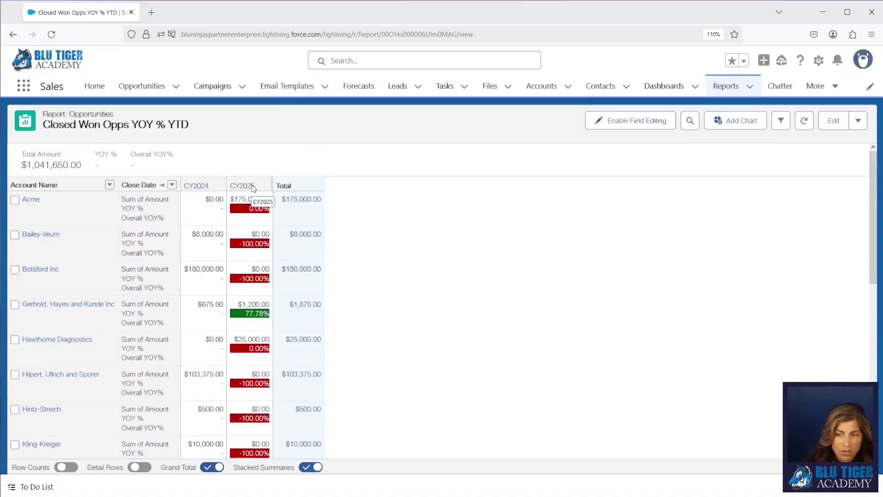
scroll(368, 299, "down", 7)
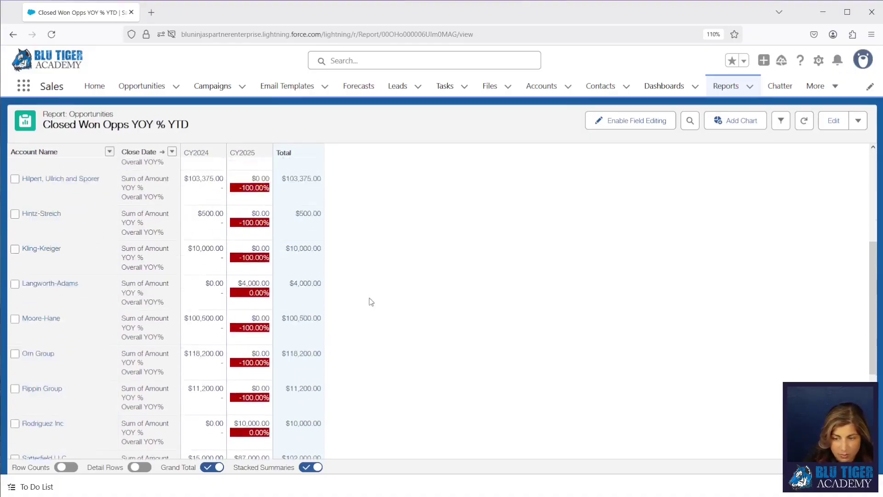
scroll(371, 301, "down", 1)
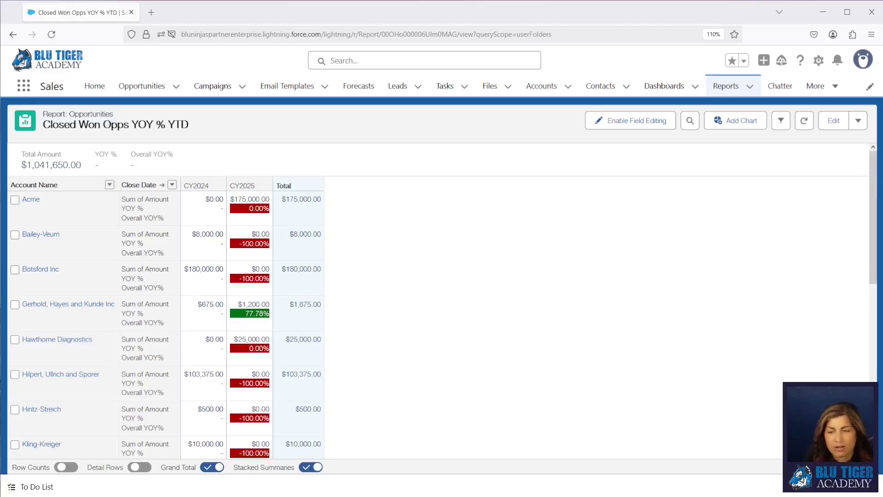
left_click(830, 123)
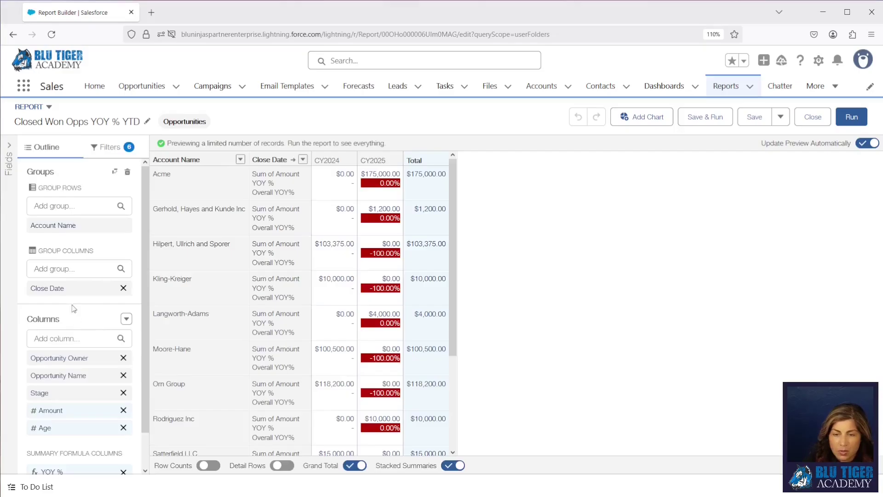
left_click(51, 207)
type("close")
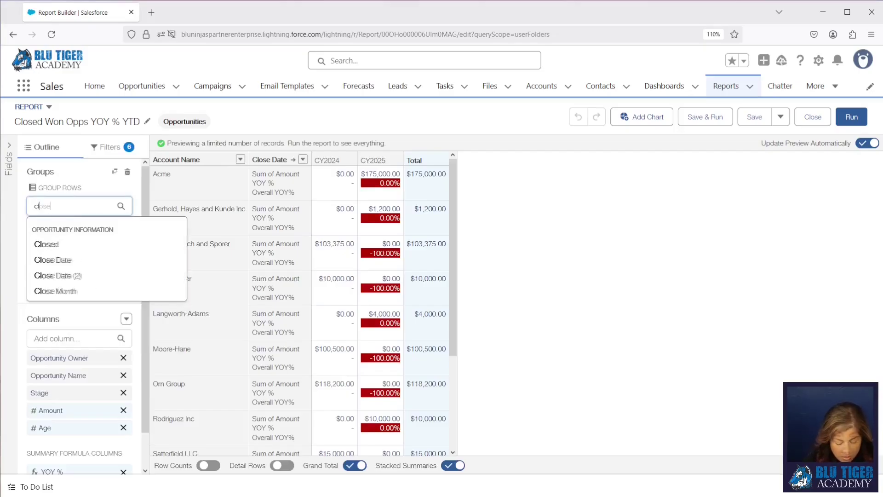
left_click(55, 275)
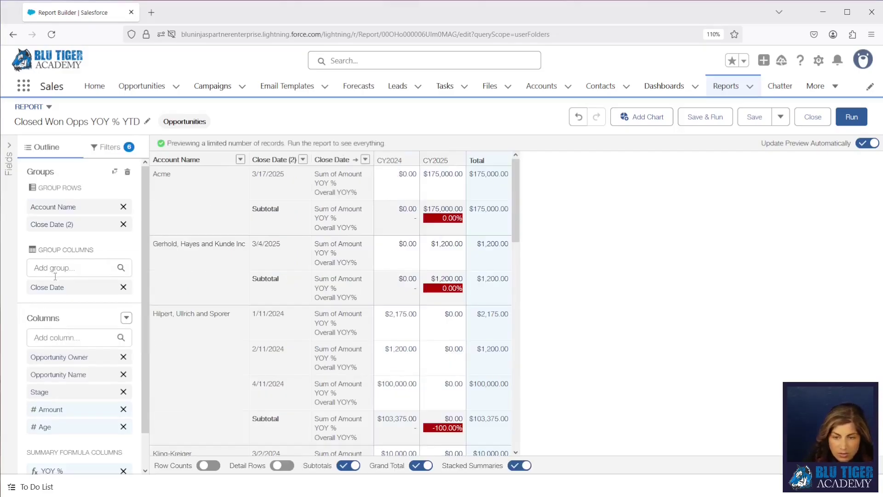
Turn the Account Name group into a detail column and group Close Date (2) by Calendar Month in Year
left_click(240, 159)
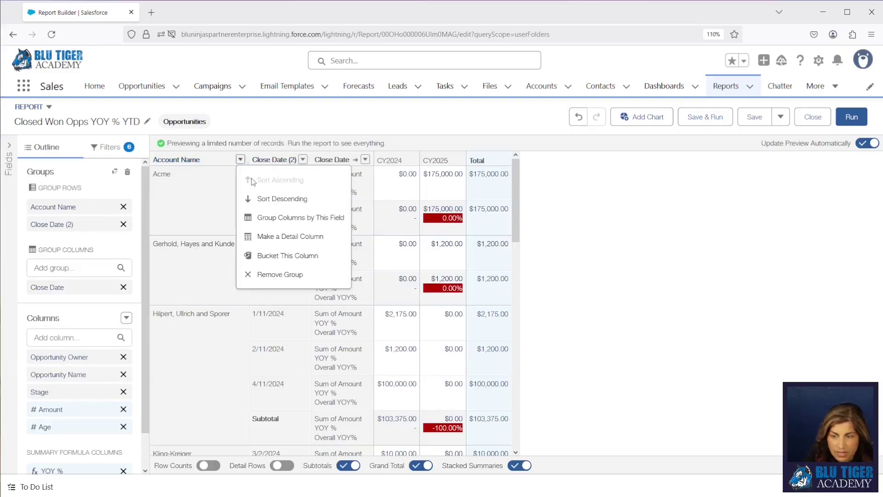
left_click(270, 235)
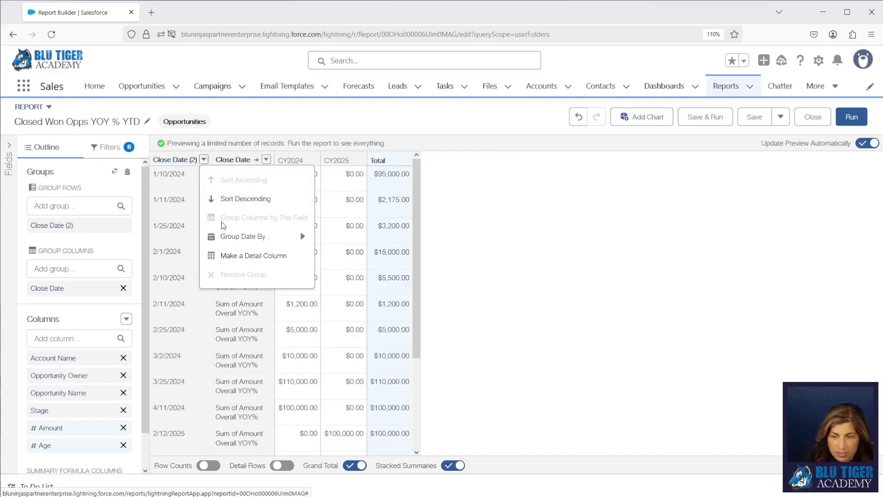
mouse_move(299, 237)
scroll(364, 306, "down", 2)
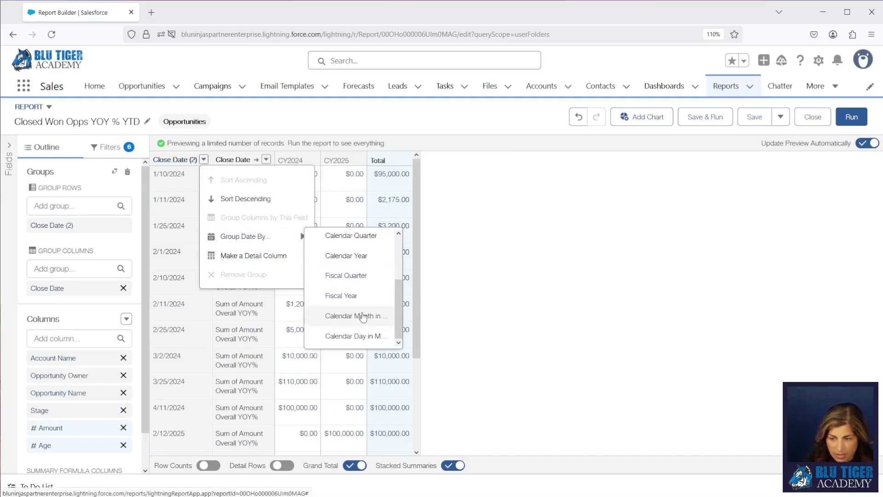
left_click(355, 315)
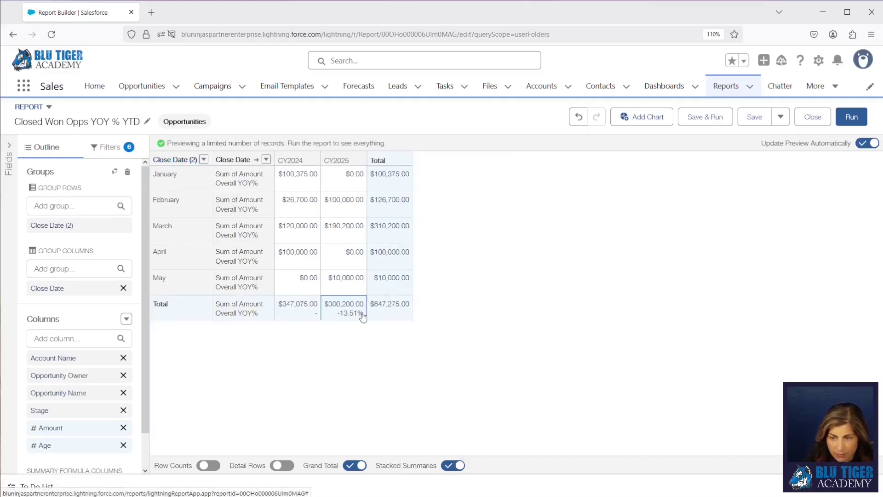
Add a summary formula column with the formula IF(PREVGROUPVAL(AMOUNT:SUM,CLOSE_DATE)=0,0,(AMOUNT:SUM-PREVGROUPVAL(AMOUNT:SUM,CLOSE_DATE))/PREVGROUPVAL(AMOUNT:SUM,CLOSE_DATE))
left_click(127, 320)
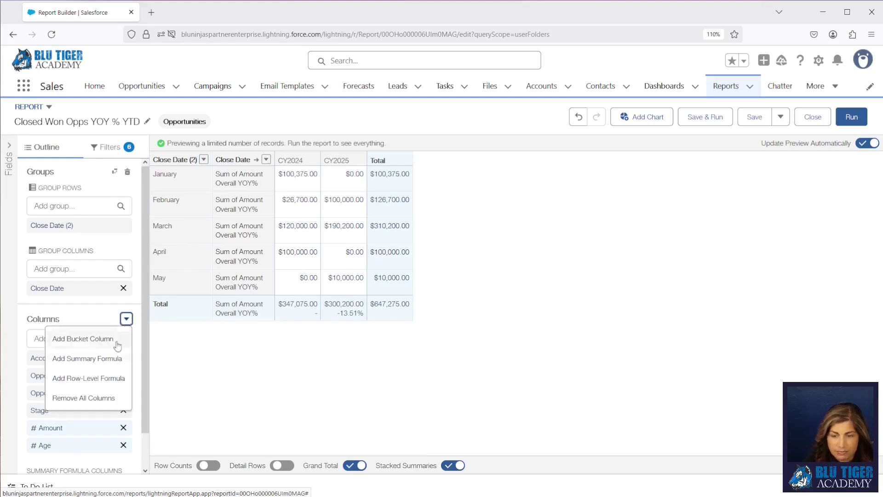
left_click(87, 358)
left_click(411, 304)
type("IF(PREVGROUPVAL(AMOUNT:SUM,CLOSE_DATE)=0,0,(AMOUNT:SUM-PREVGROUPVAL(AMOUNT:SUM,CLOSE_DATE))/PREVGROUPVAL(AMOUNT:SUM,CLOSE_DATE))")
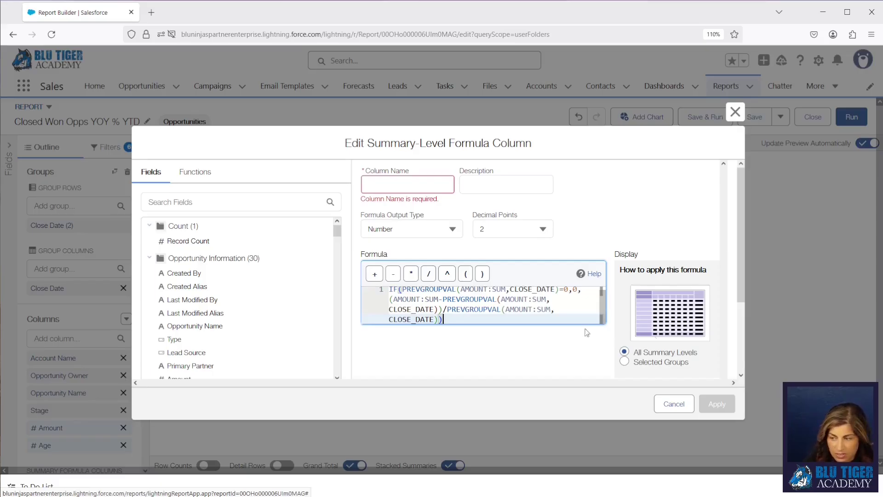
Apply the formula at selected groups, with Close Date (2) as the row group and Close Date as the column group
left_click(624, 362)
scroll(659, 345, "down", 3)
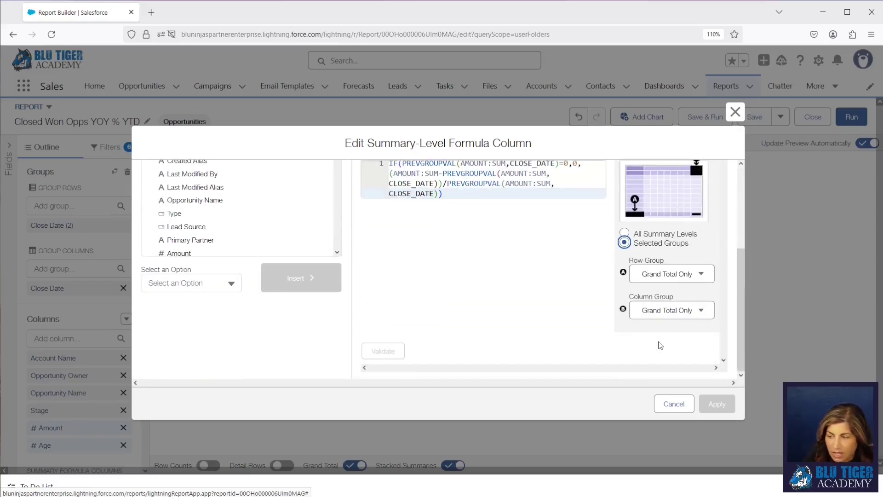
left_click(653, 274)
left_click(656, 318)
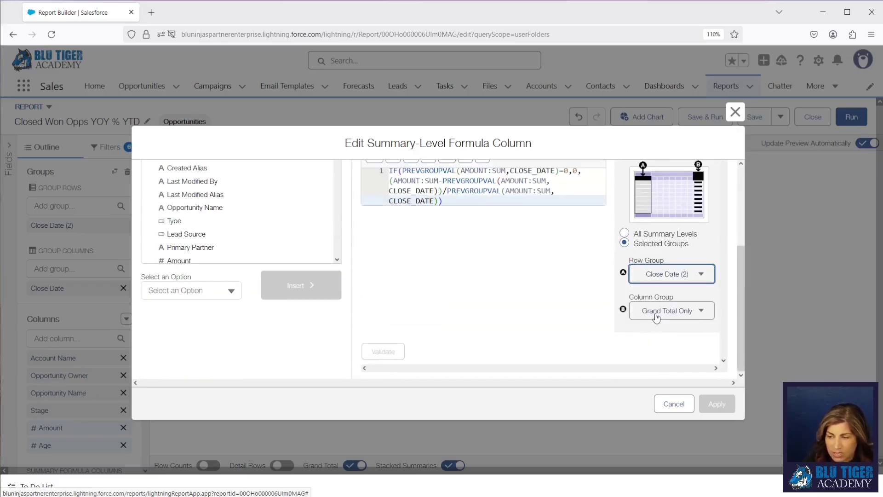
left_click(657, 317)
left_click(657, 289)
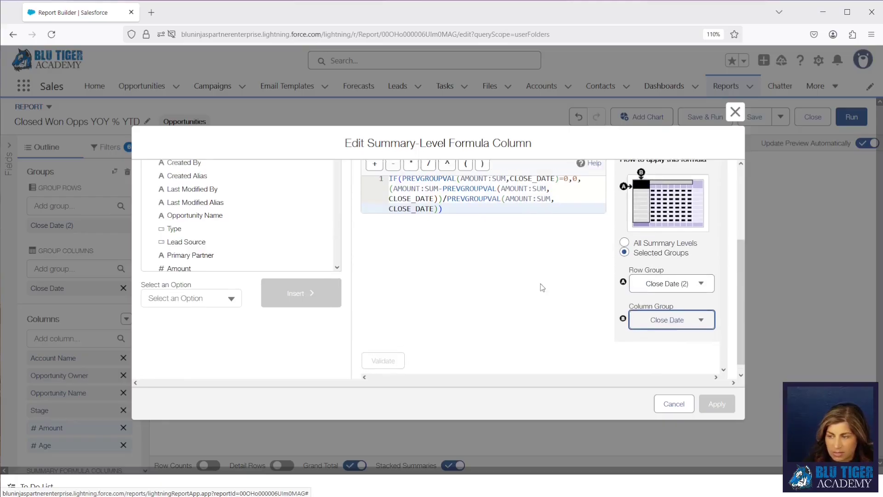
Name the formula column YOY% by Month and set its output type to Percent
scroll(543, 288, "up", 3)
left_click(383, 172)
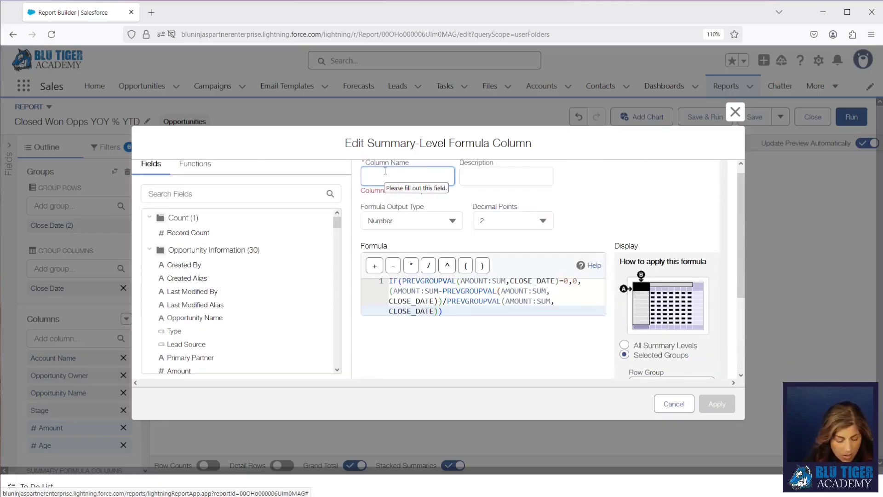
type("YOY% by Month")
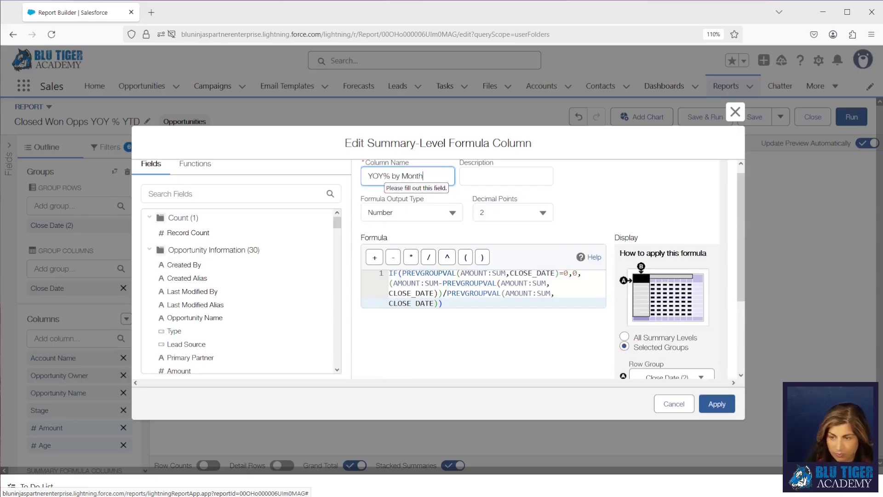
left_click(396, 209)
left_click(396, 257)
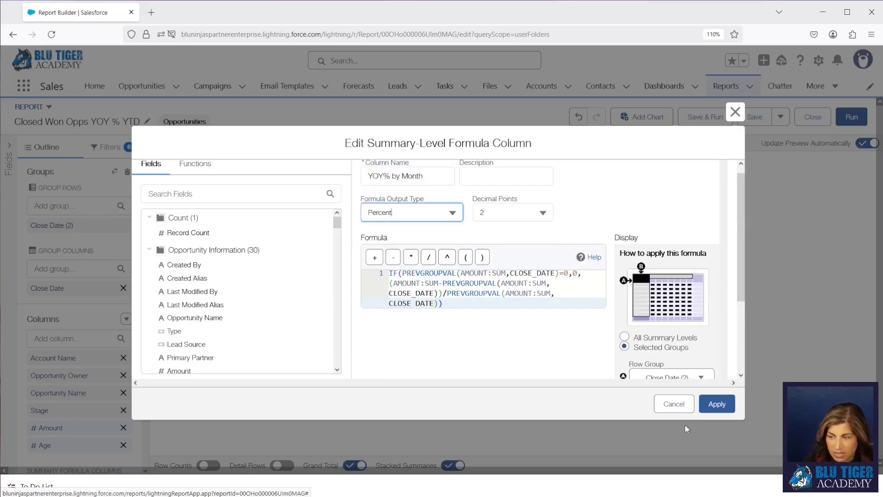
Apply the YOY% by Month formula column to the report, and save and run the report
left_click(717, 404)
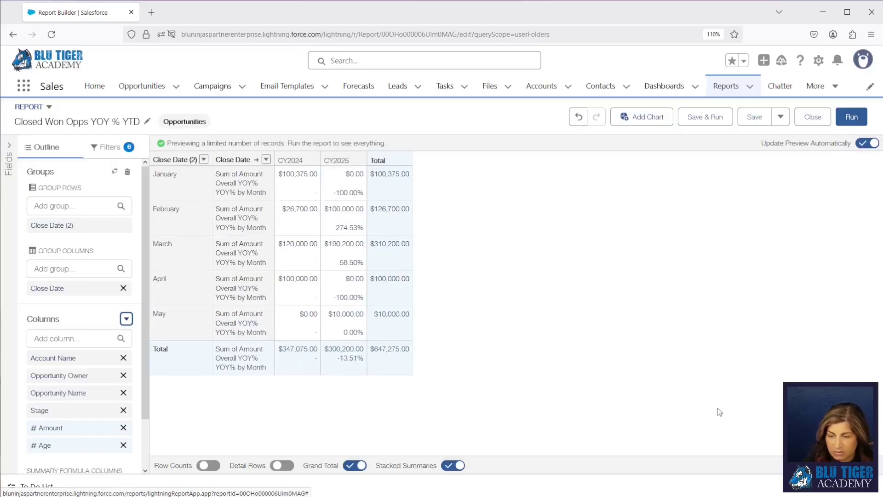
left_click(712, 122)
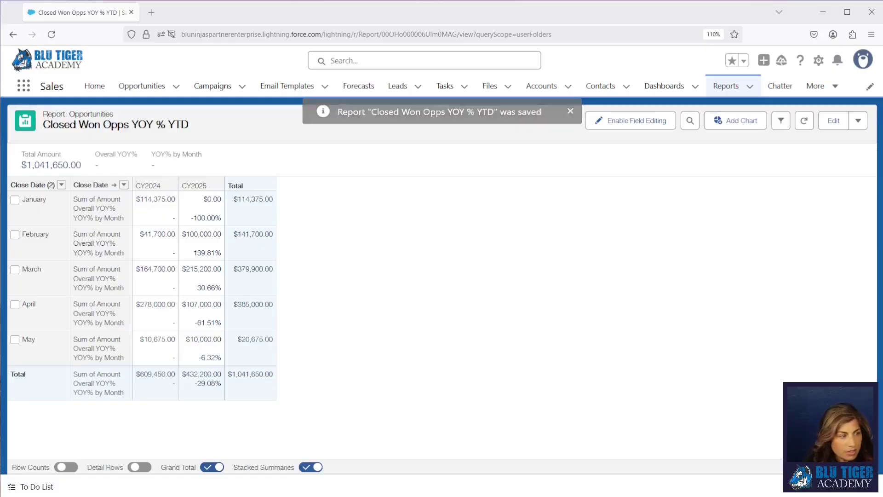
Switch to the Excel workbook and check February's percentage by entering 100000 as Current Year and 41700 as Previous Year in row 5
key("alt+Tab")
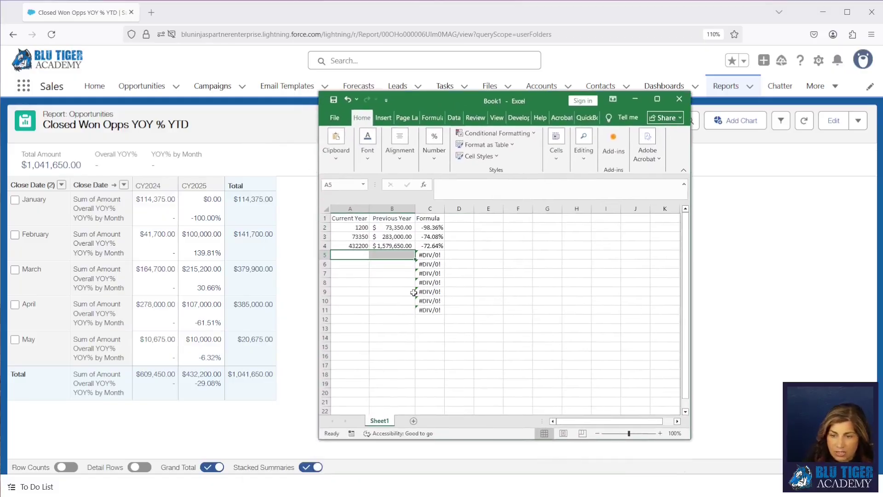
left_click(358, 255)
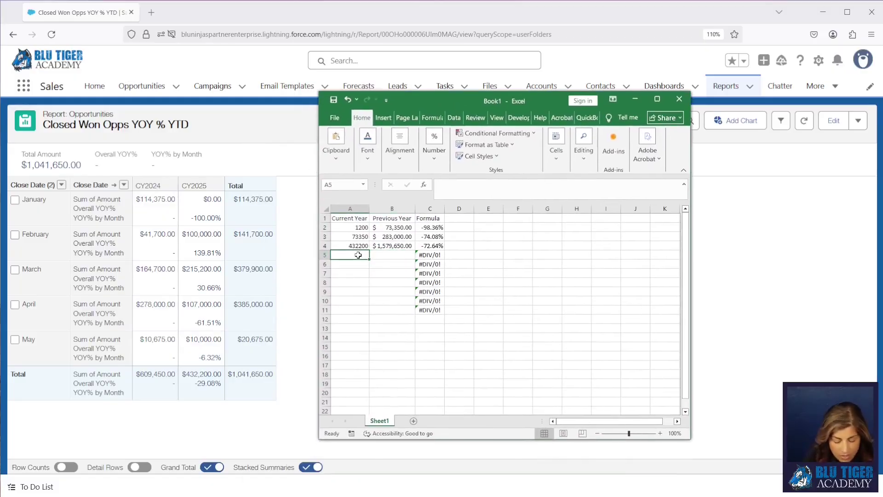
type("10000")
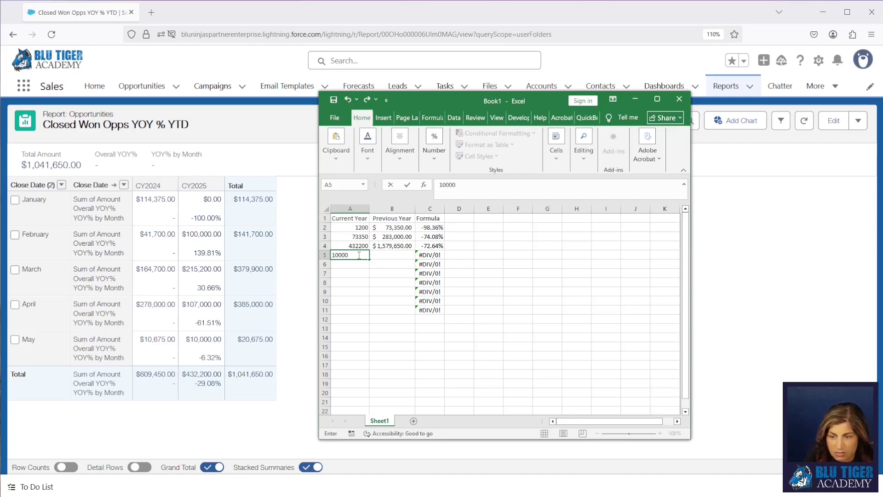
key("Tab")
type("41")
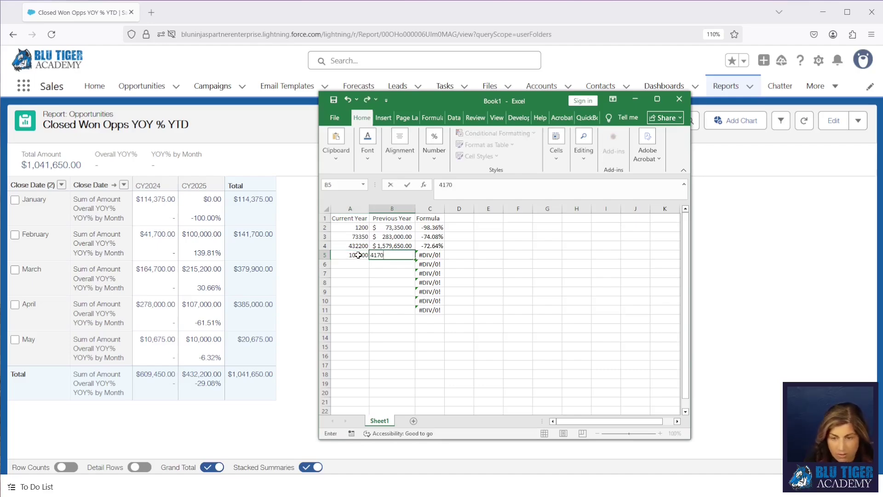
key("Tab")
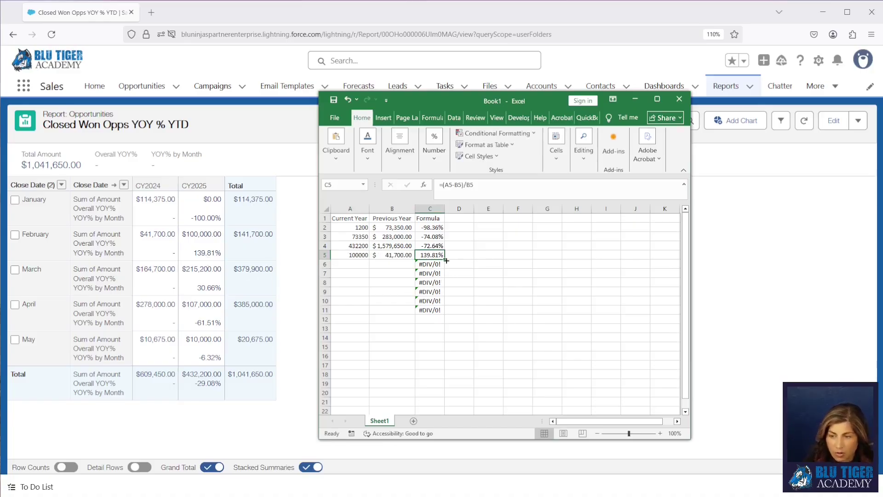
Switch back to Salesforce and save a copy of the report as Closed Won Opps YOY % YTD by Month in Private Reports
key("alt+Tab")
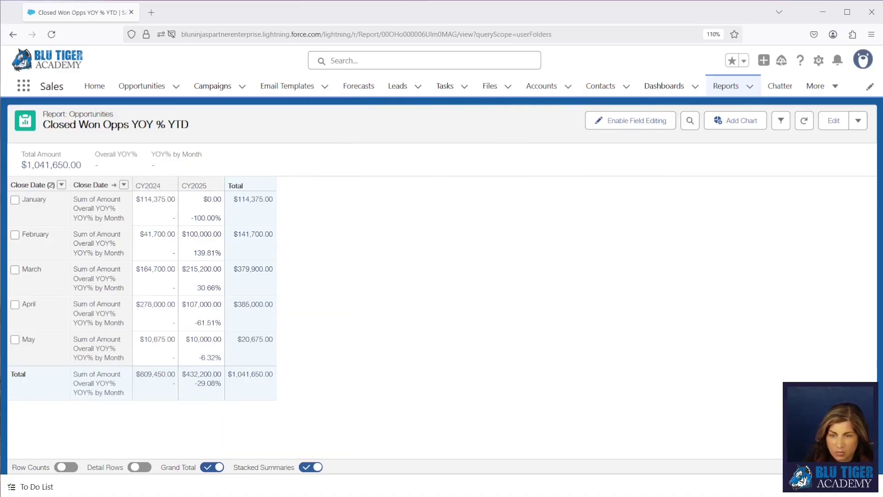
left_click(856, 122)
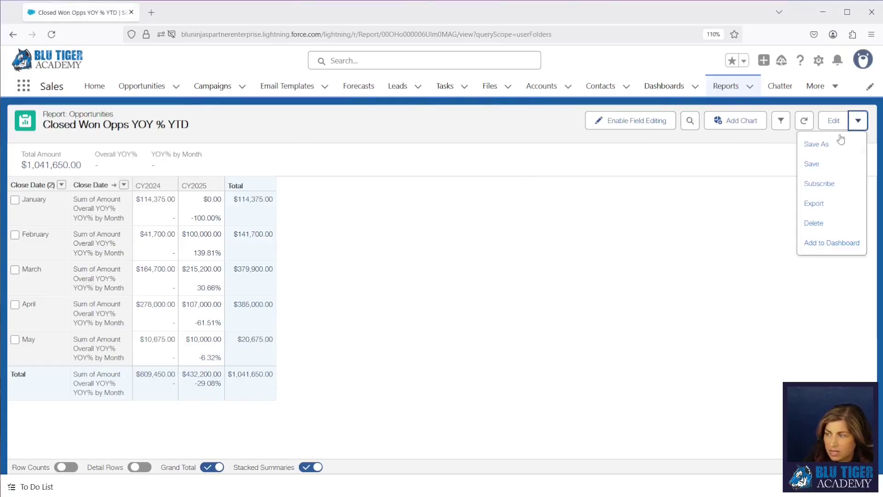
left_click(833, 143)
left_click(266, 207)
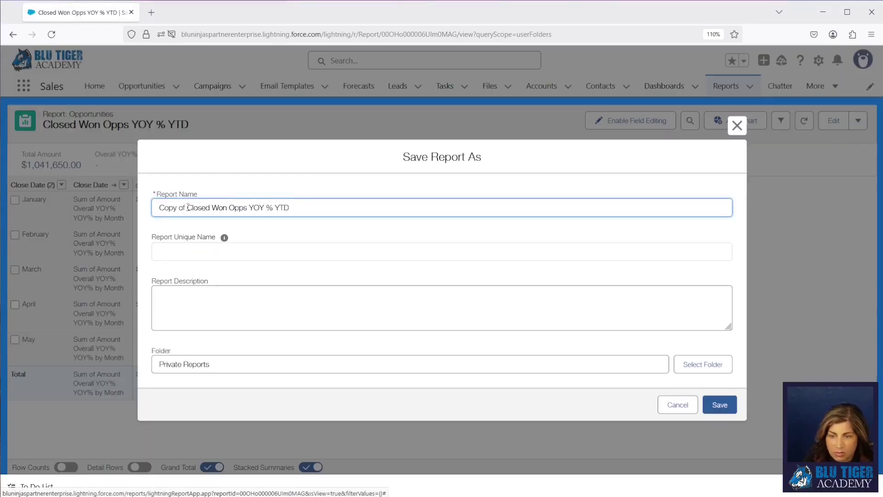
left_click_drag(187, 208, 159, 207)
key("BackSpace")
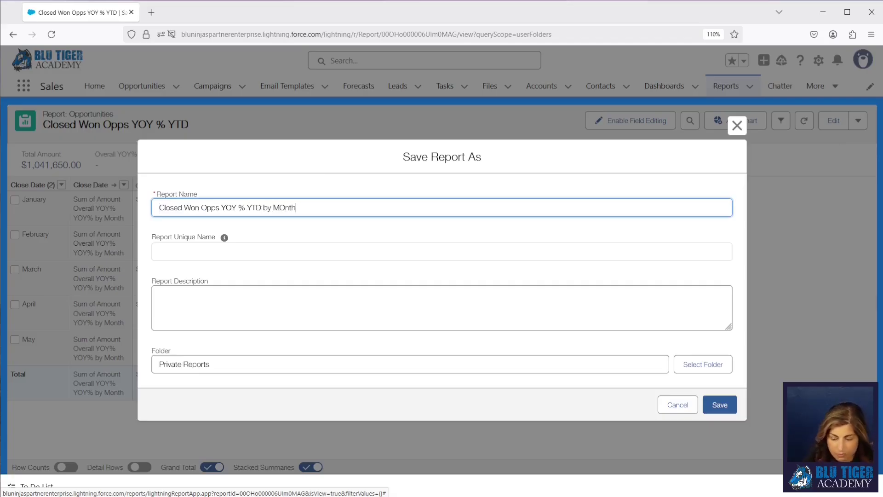
left_click(719, 403)
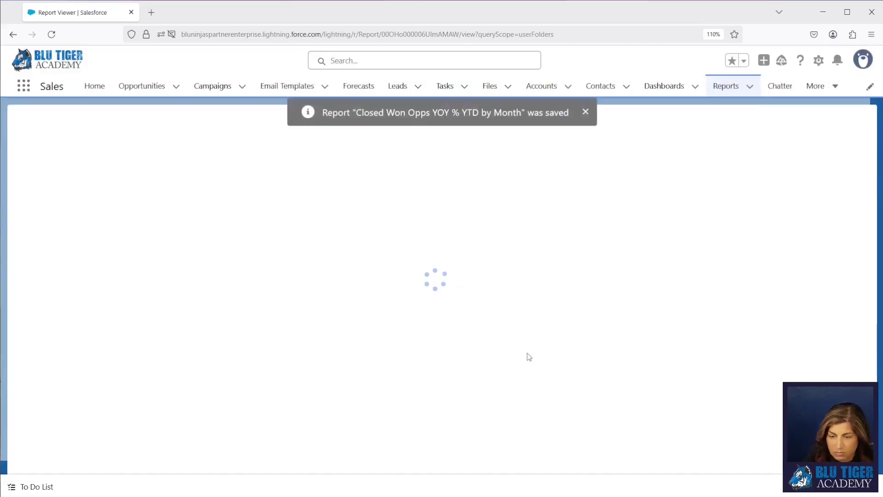